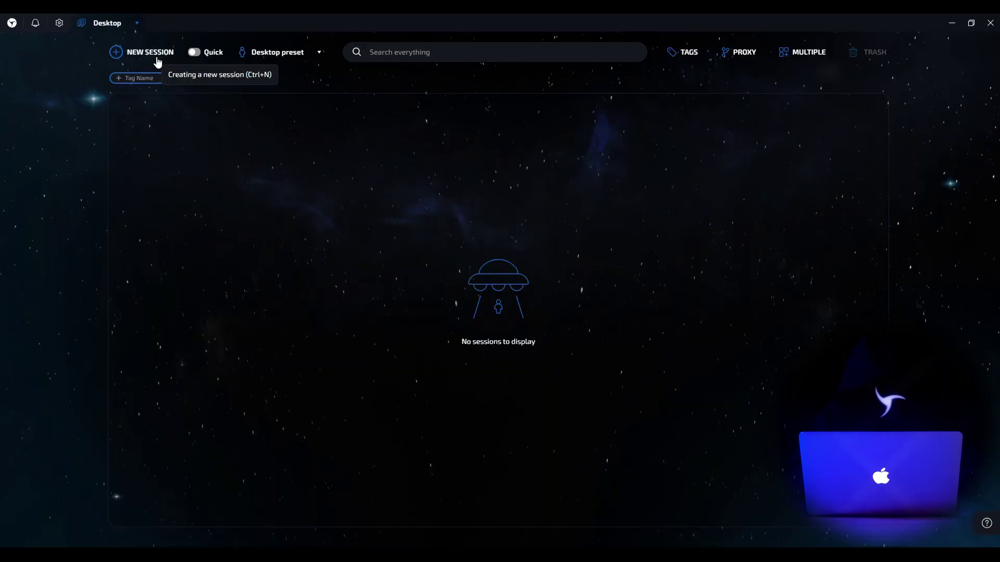
Step: Start a new browser session and name it 'Test Session'
click(156, 56)
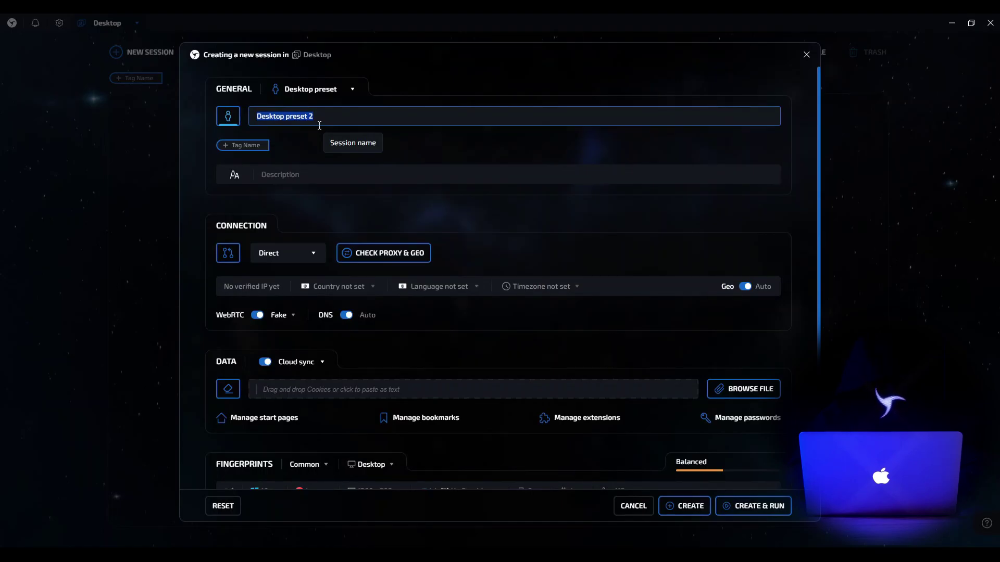
text(Test)
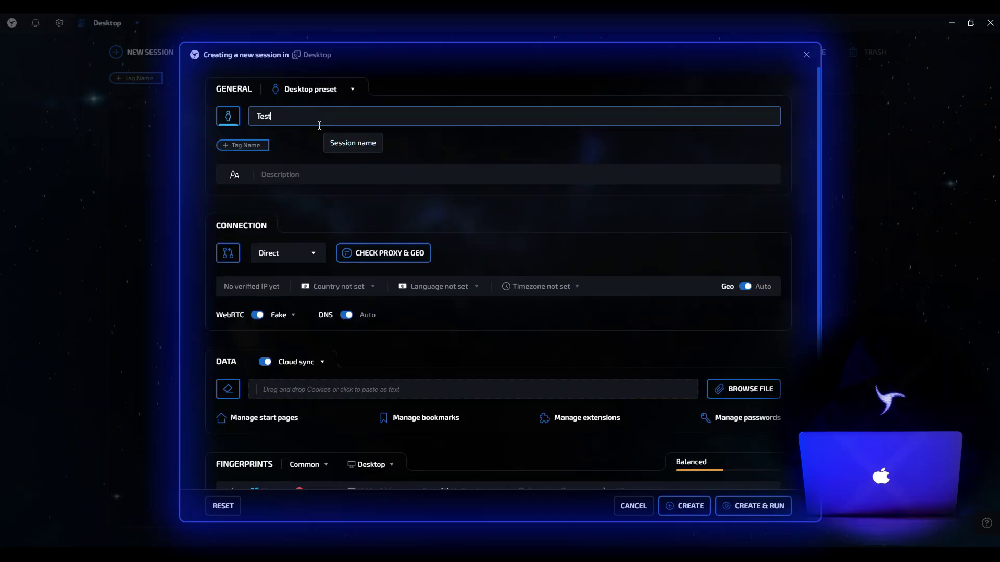
text( Session)
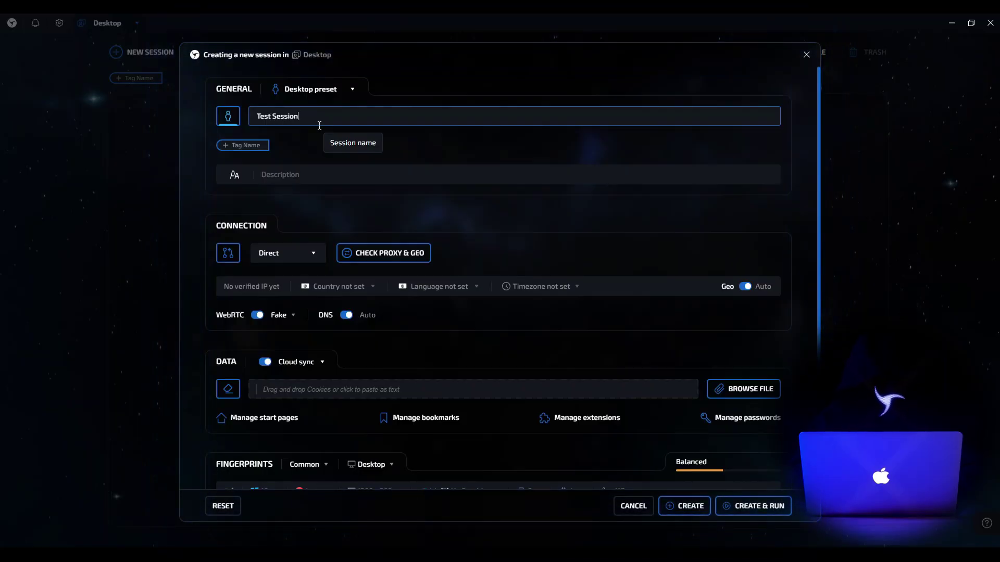
Step: Give Test Session the Amazon icon and attach the tags 'Tag 1' and 'Tag 2'
click(228, 117)
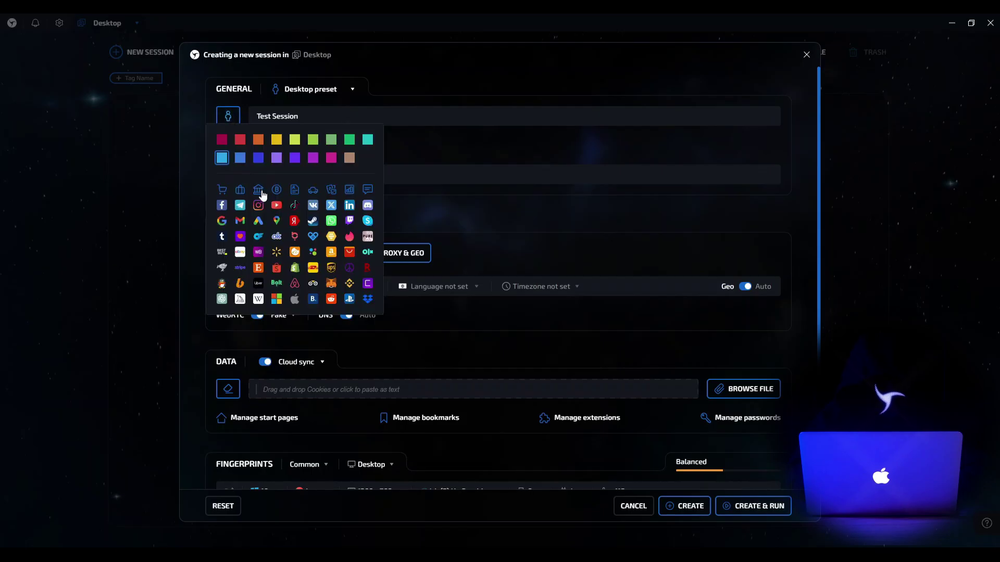
click(330, 252)
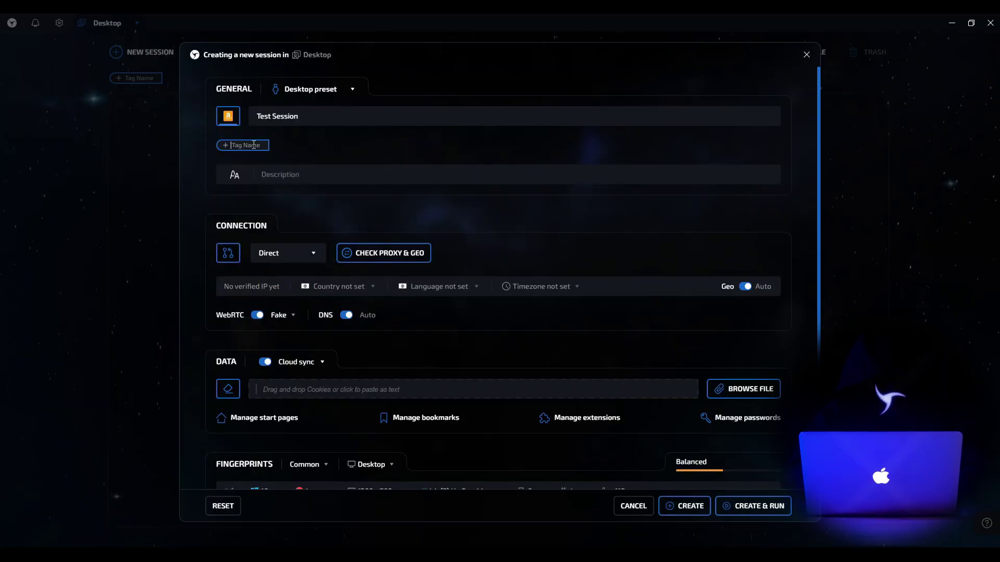
text(Tag 1)
key(Return)
text(Tag 2)
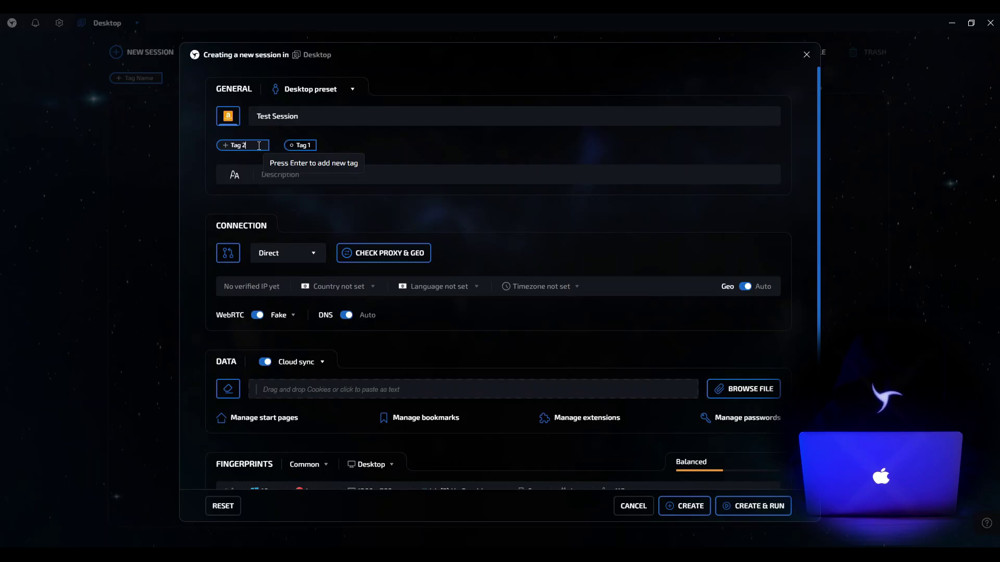
key(Return)
click(284, 164)
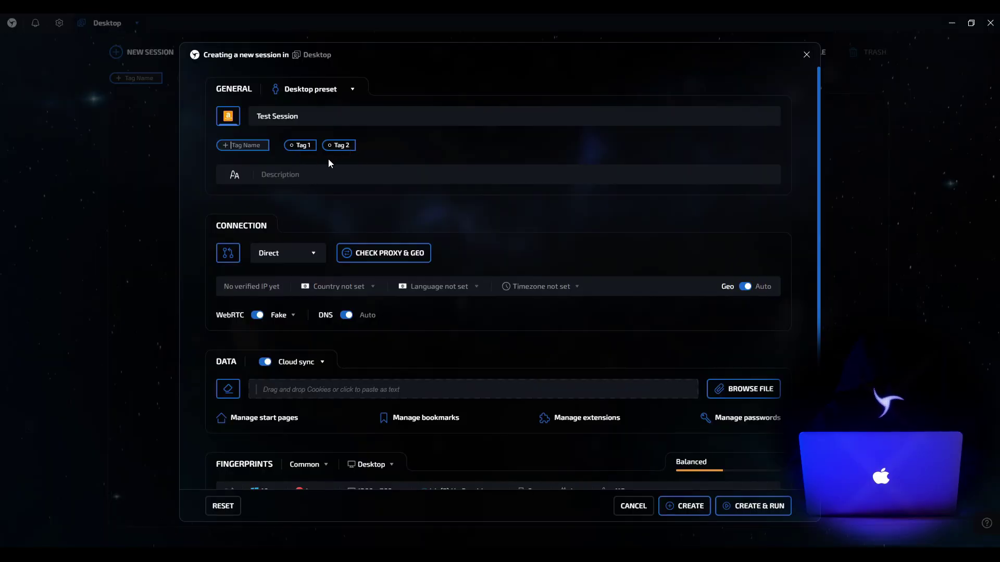
Step: Enter 'Description' as the session description, formatted bold, italic and as an H1 heading
click(305, 176)
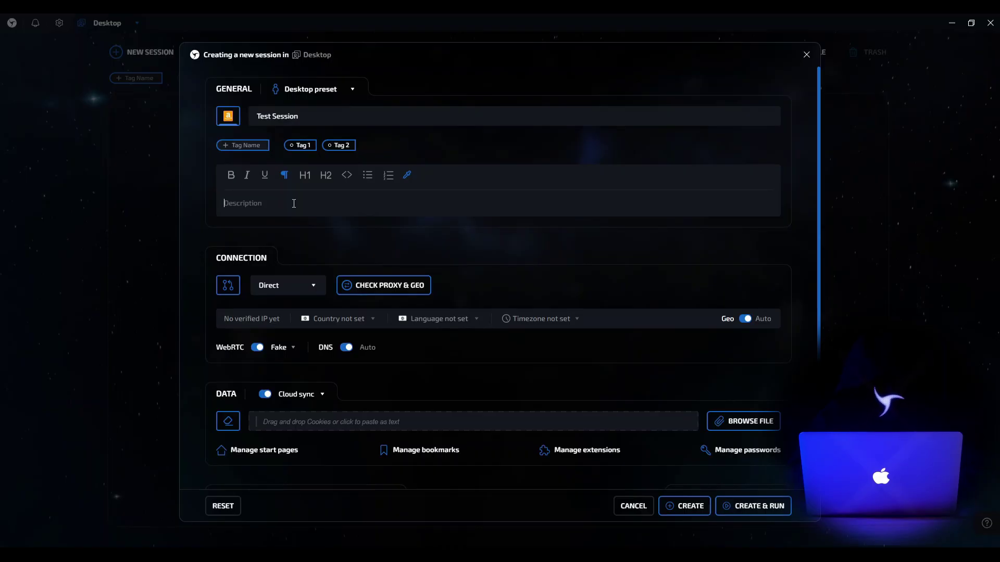
text(Description)
double_click(268, 203)
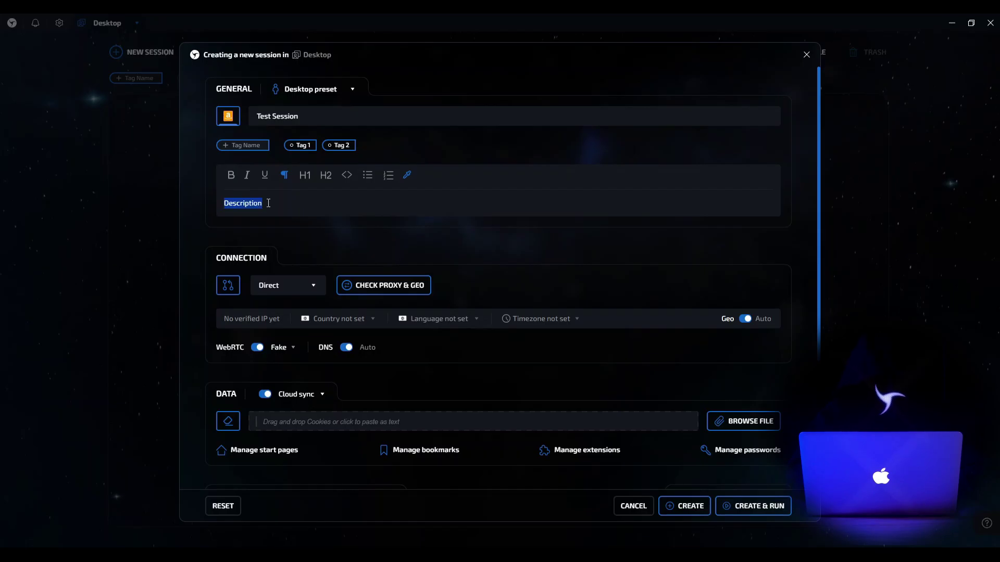
click(232, 175)
click(247, 177)
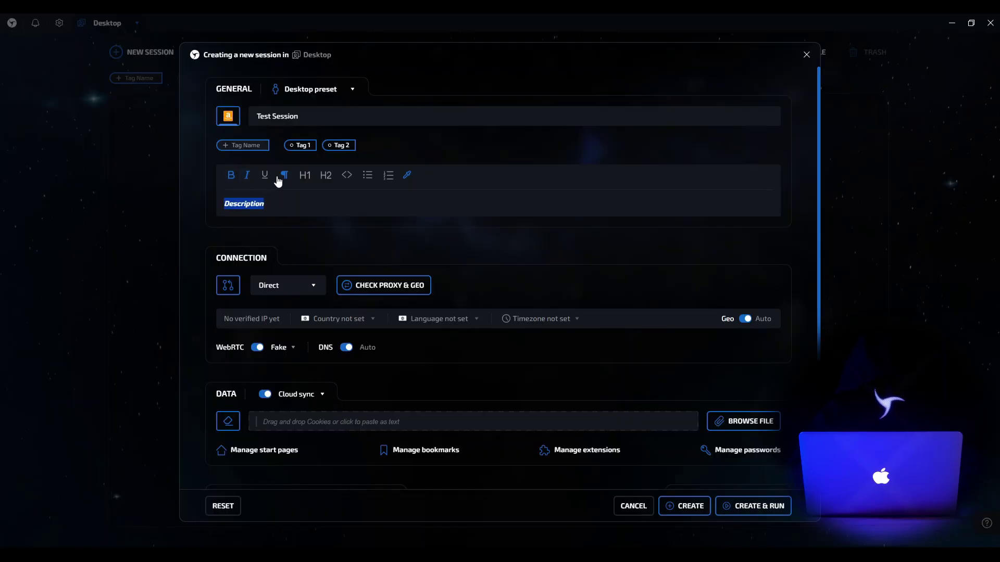
click(306, 177)
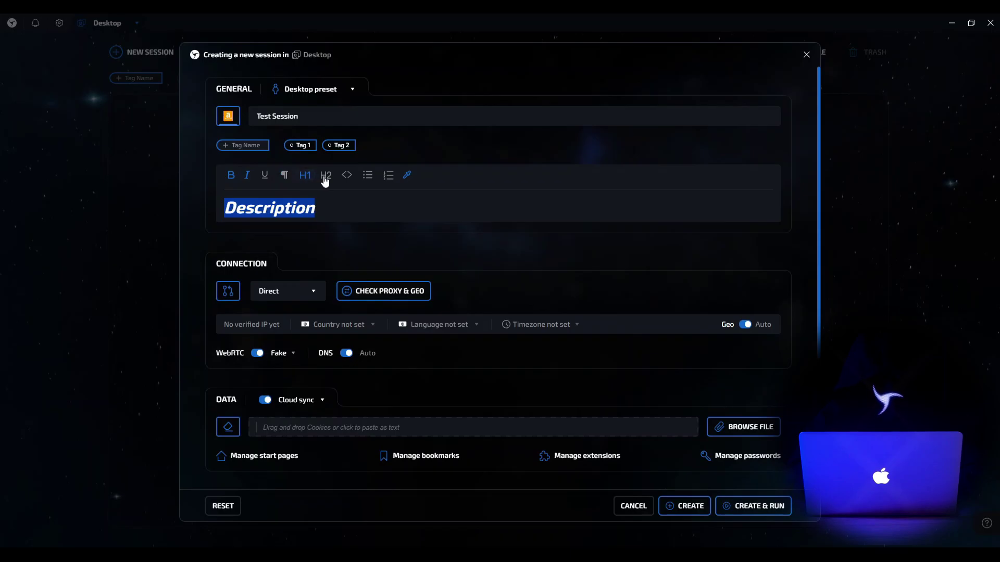
click(326, 205)
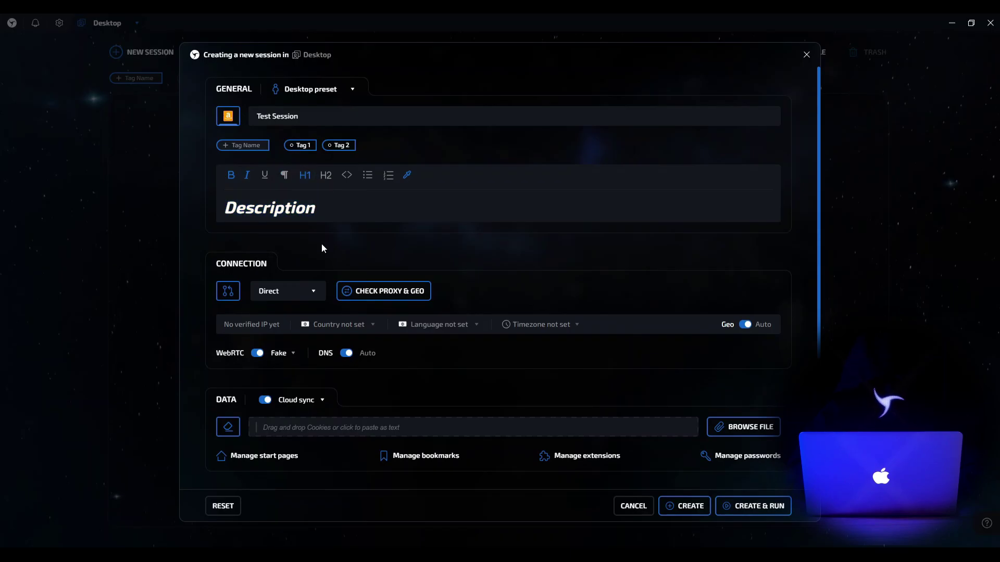
Step: Look over the Proxy manager, then bring up the connection-type list, still on Direct
scroll(321, 243, down, 2)
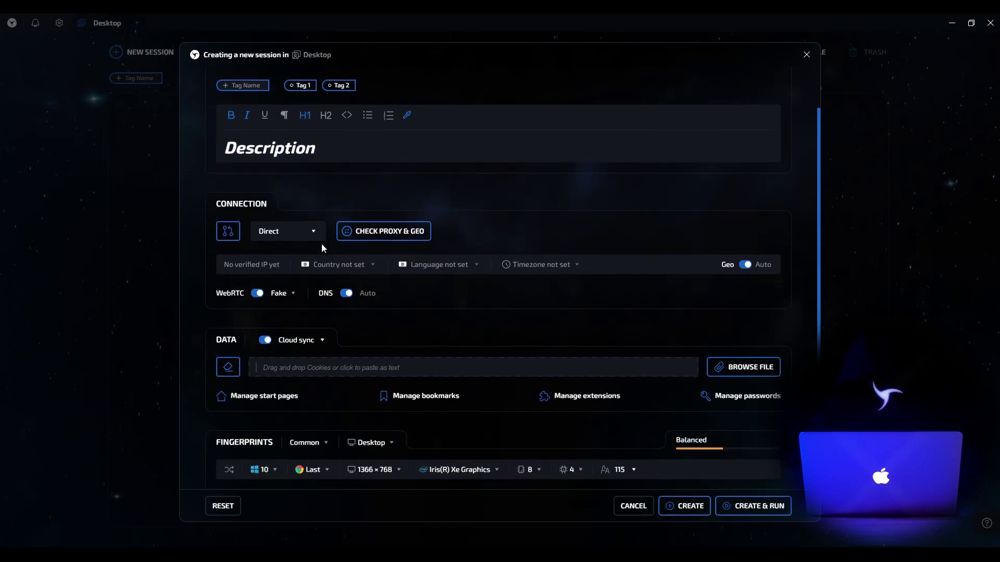
click(228, 223)
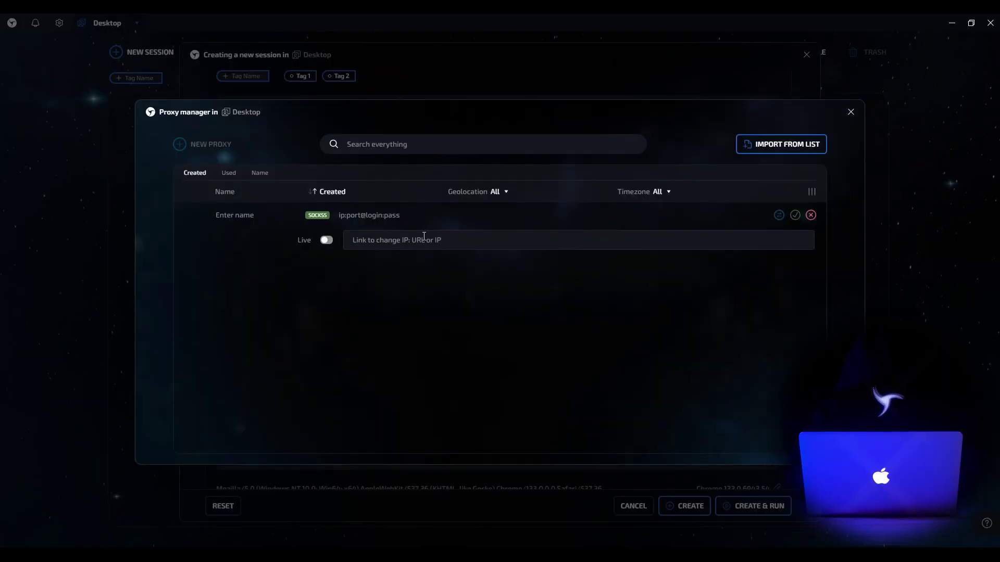
click(851, 113)
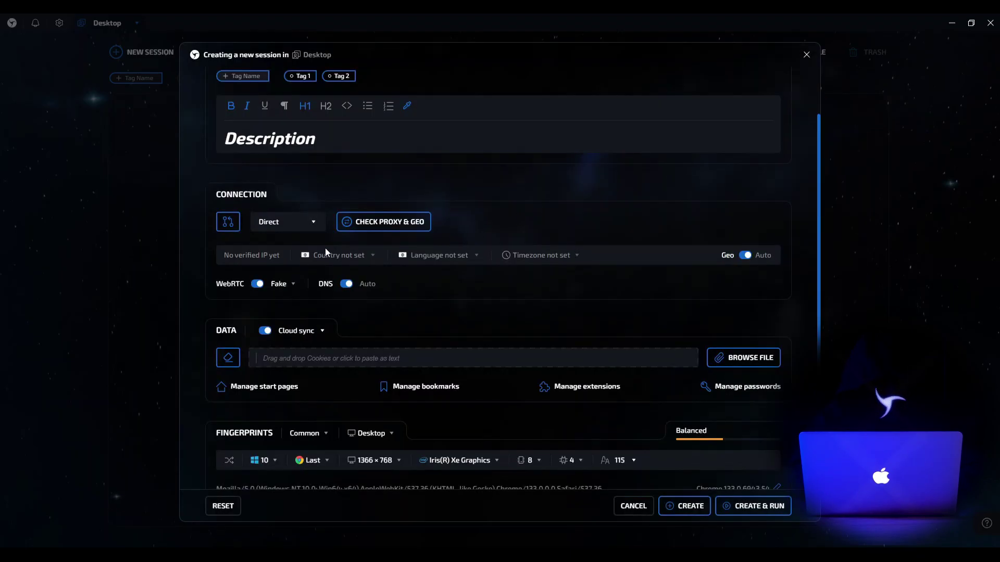
click(293, 223)
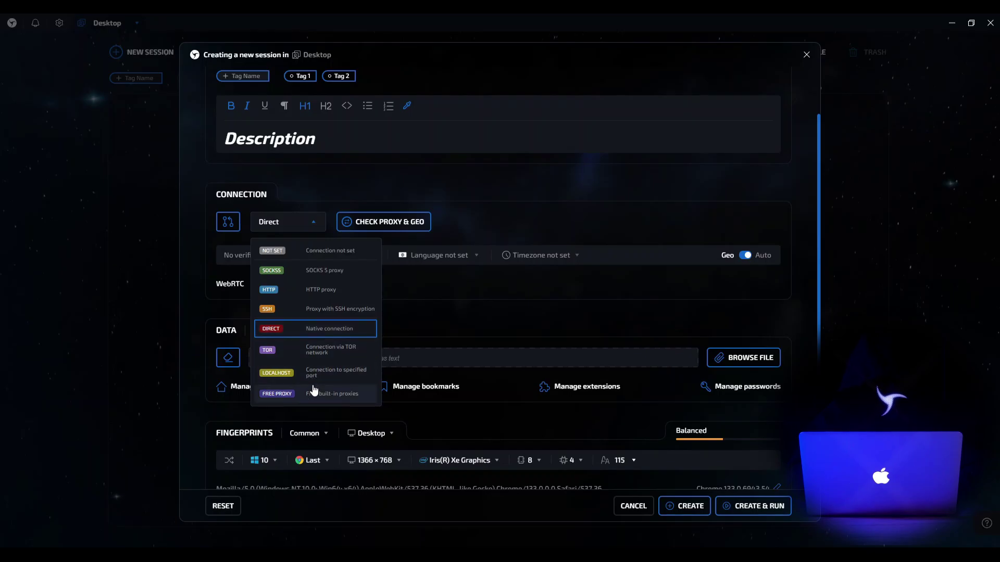
Step: Try the SOCKS5 connection type, visiting its proxy address and IP-change link fields
click(309, 270)
click(396, 224)
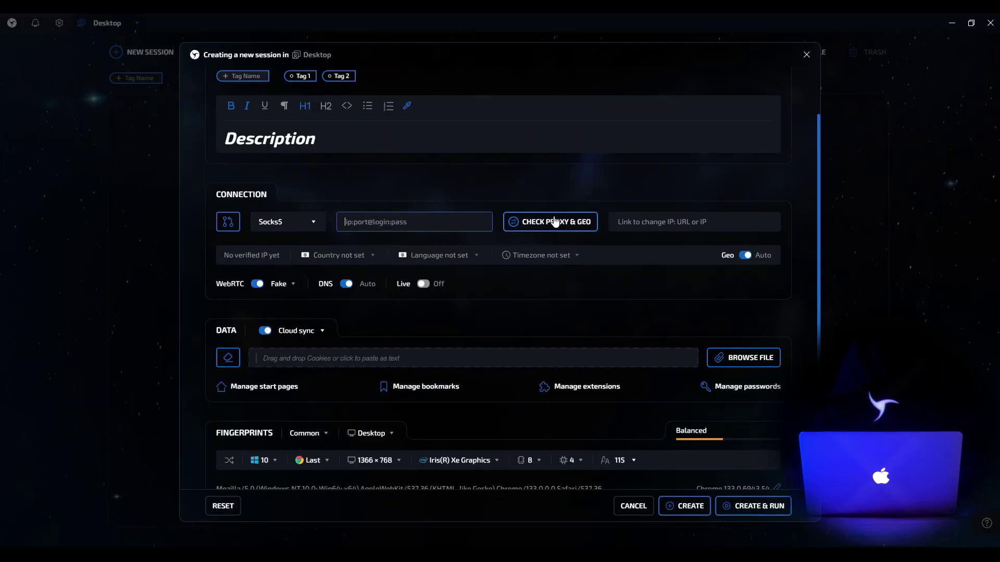
click(631, 223)
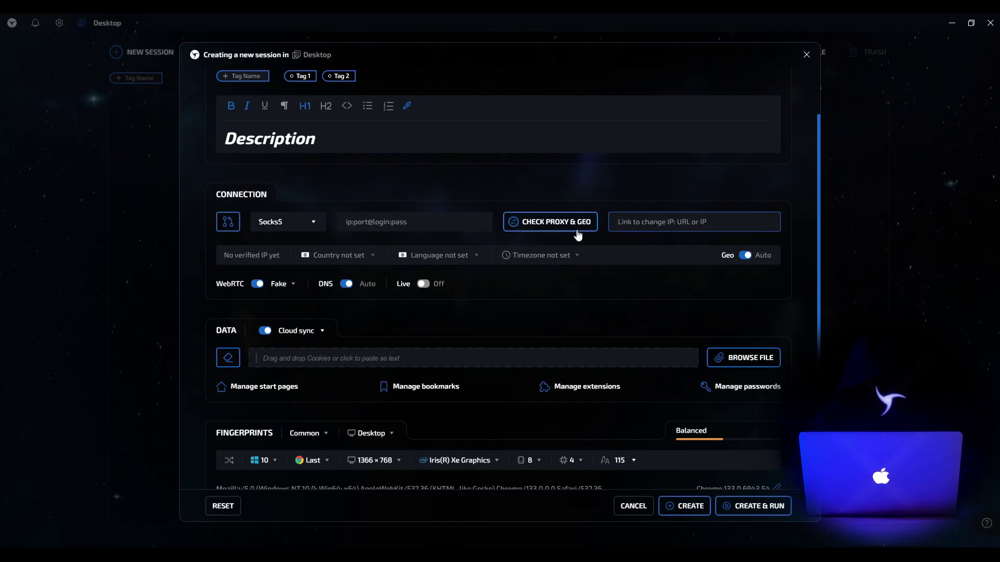
click(308, 231)
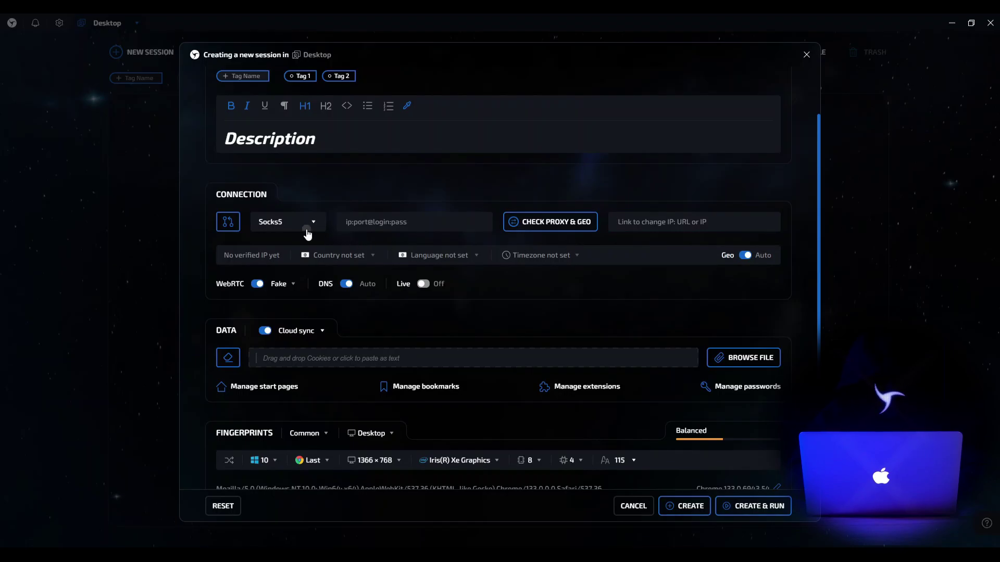
Step: Switch to a Free Proxy in FR (France) and verify it: Bordeaux, fr-FR, +0200
click(308, 392)
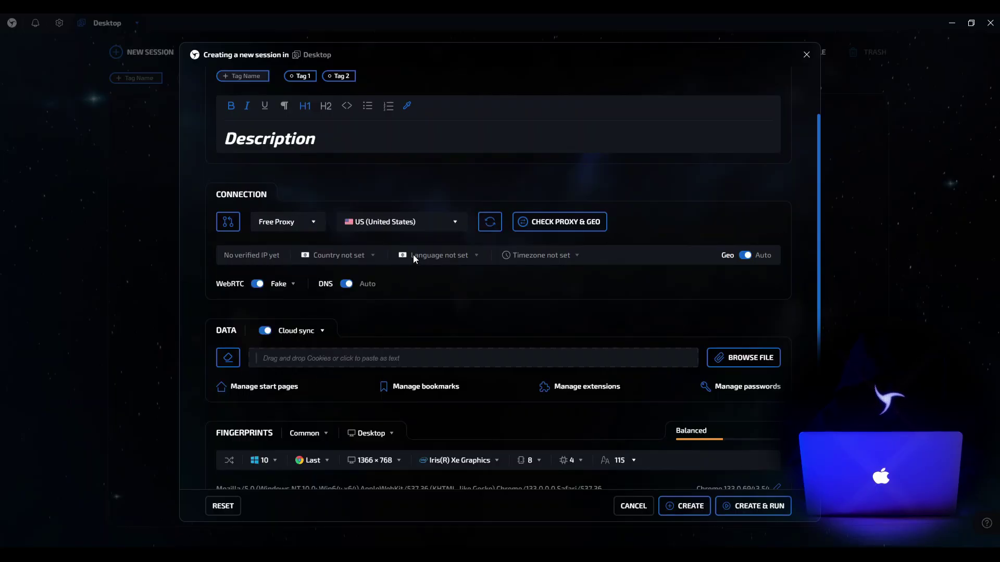
click(431, 223)
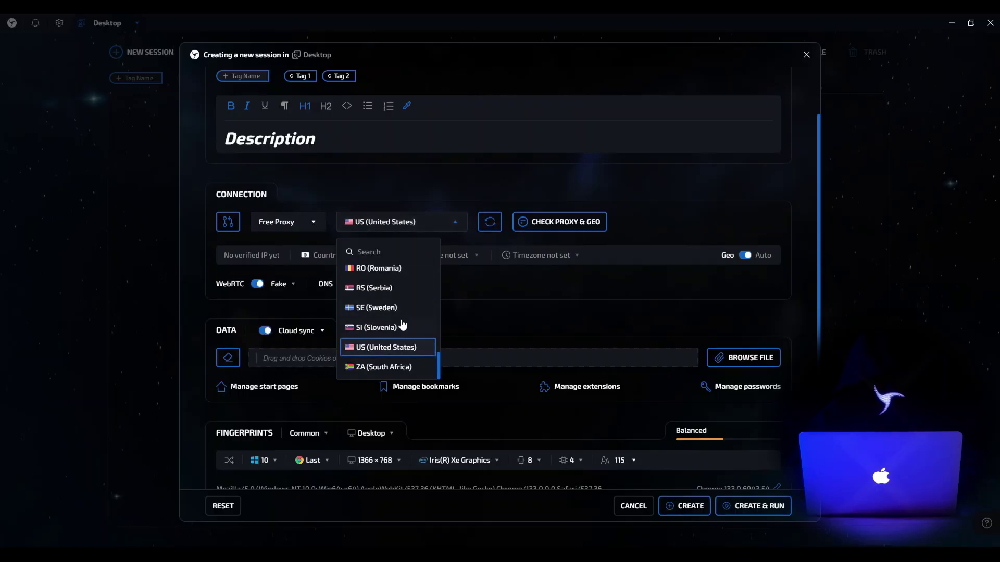
click(397, 253)
text(fra)
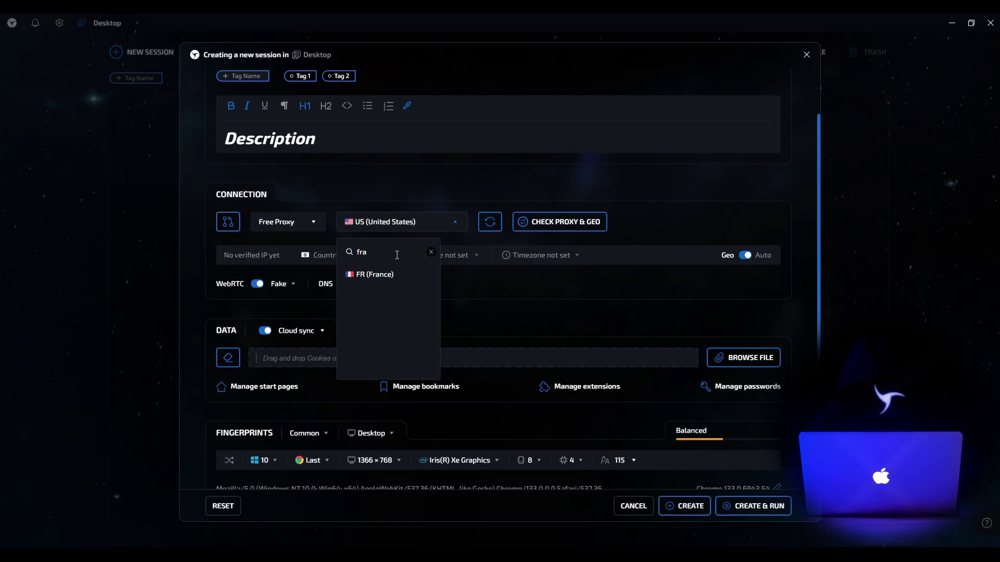
click(373, 274)
click(524, 222)
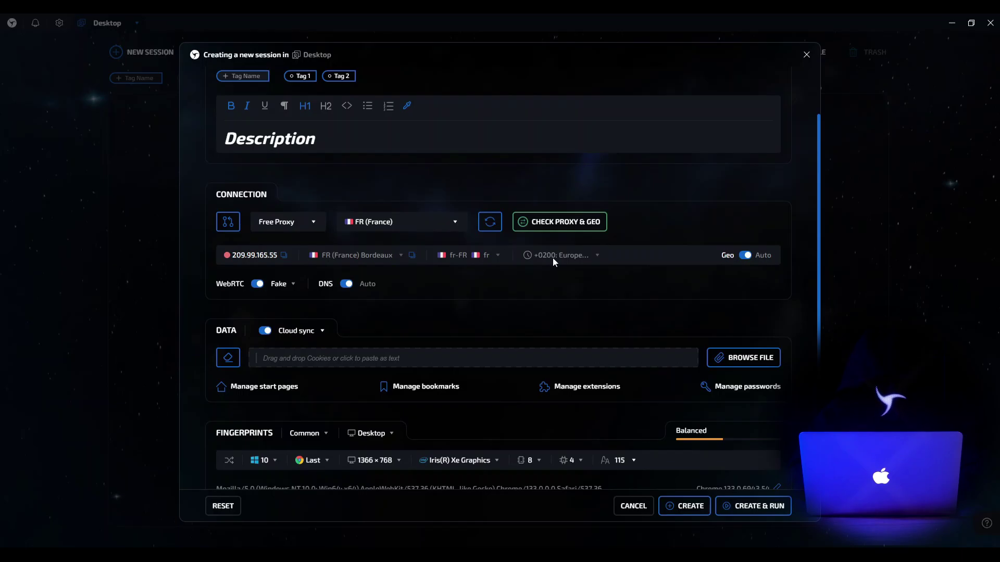
Step: Toggle automatic geo settings off and back on, keeping WebRTC set to Fake
click(746, 256)
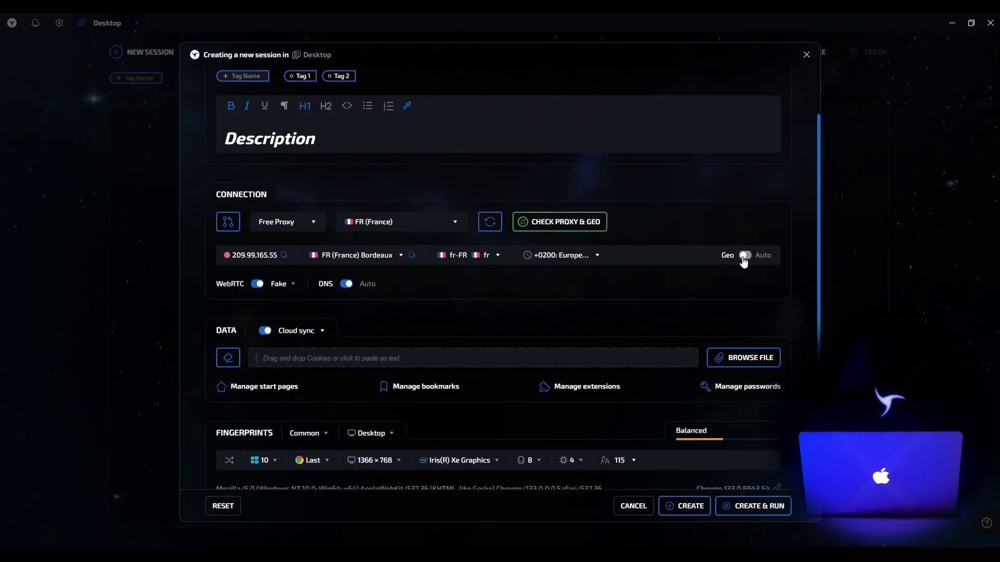
click(745, 255)
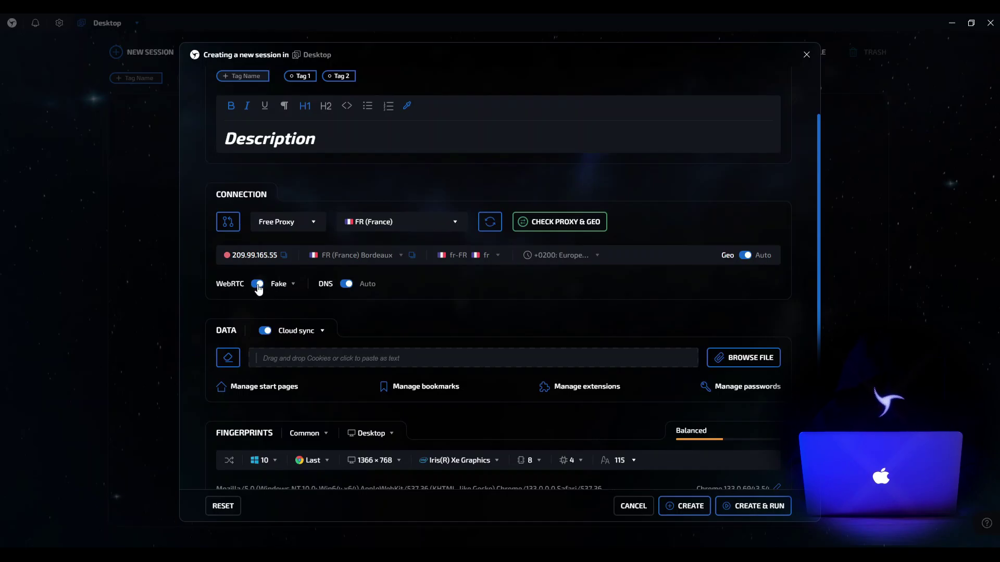
click(277, 286)
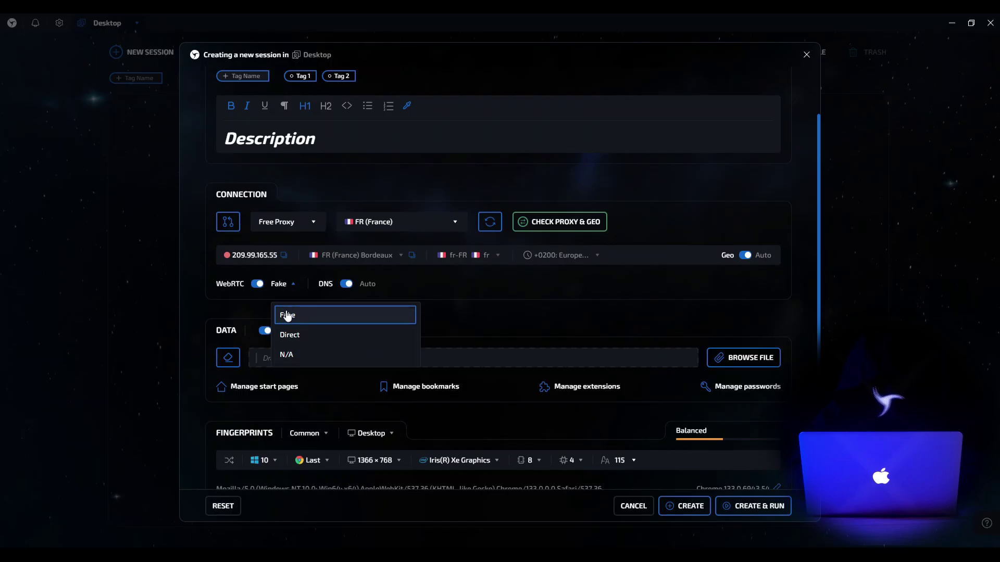
click(286, 314)
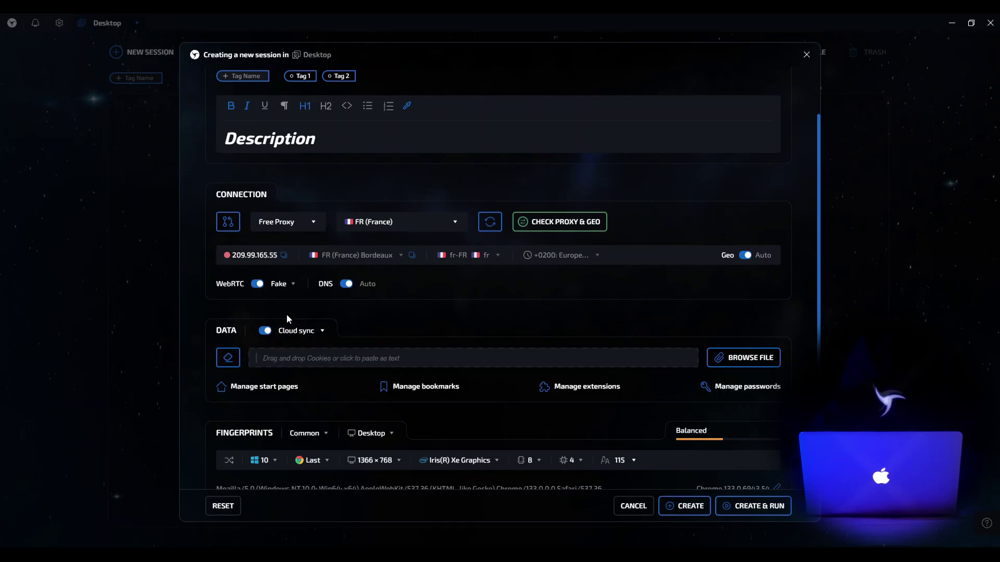
Step: Turn DNS on in Auto mode without entering a custom DNS server
click(348, 286)
click(374, 285)
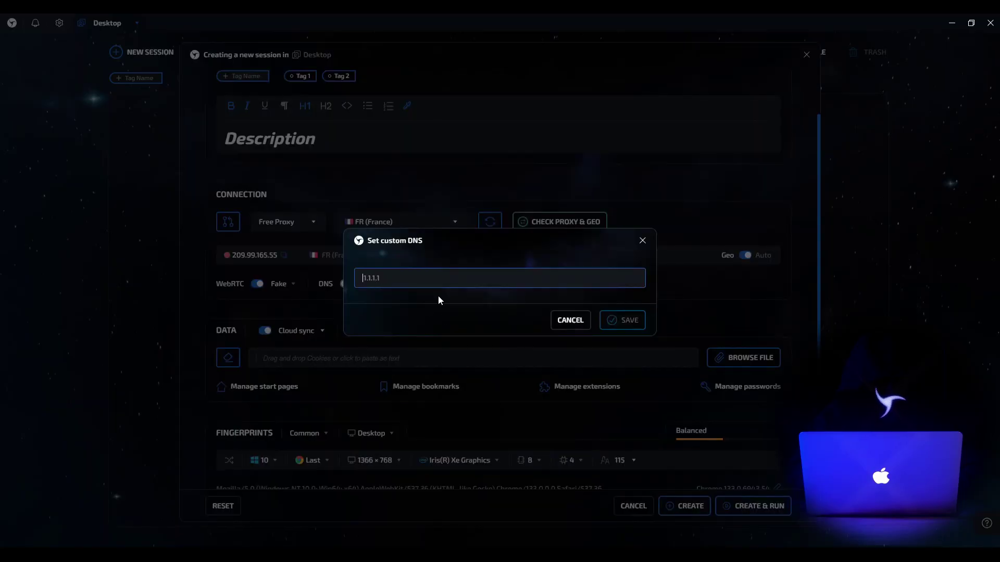
click(560, 324)
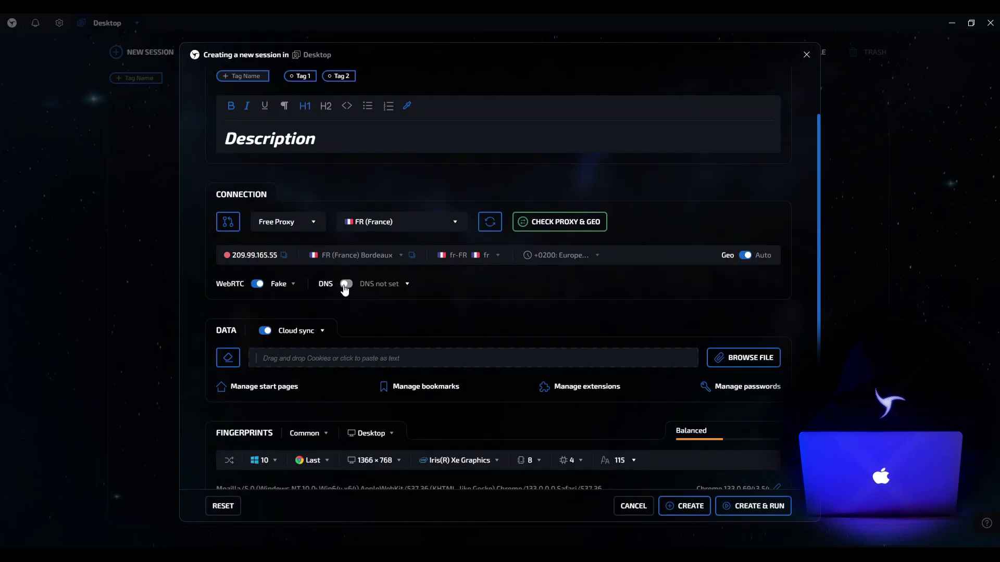
click(345, 284)
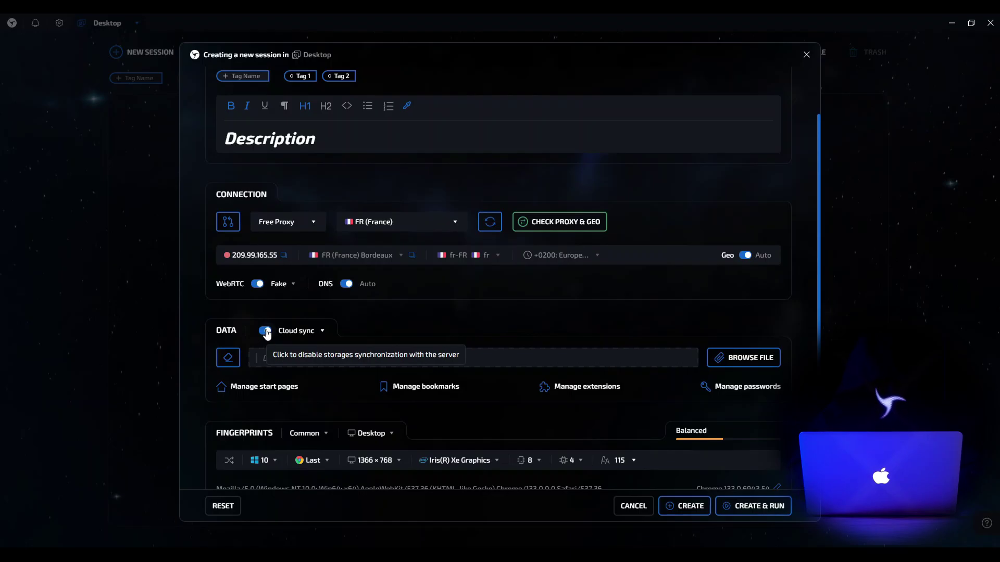
Step: Re-enable Cloud sync for cookies, local storage, extension data, history and passwords
click(266, 331)
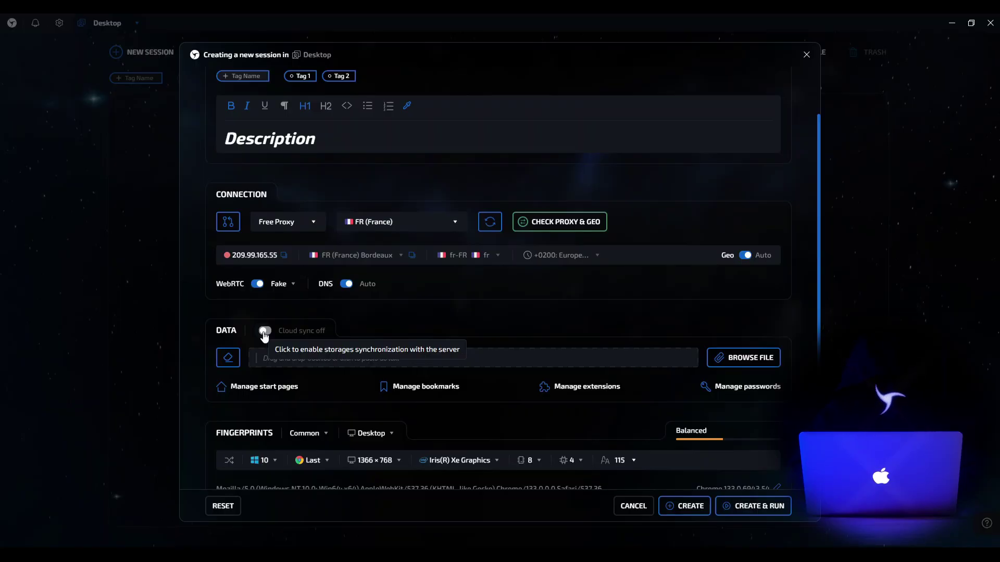
click(264, 331)
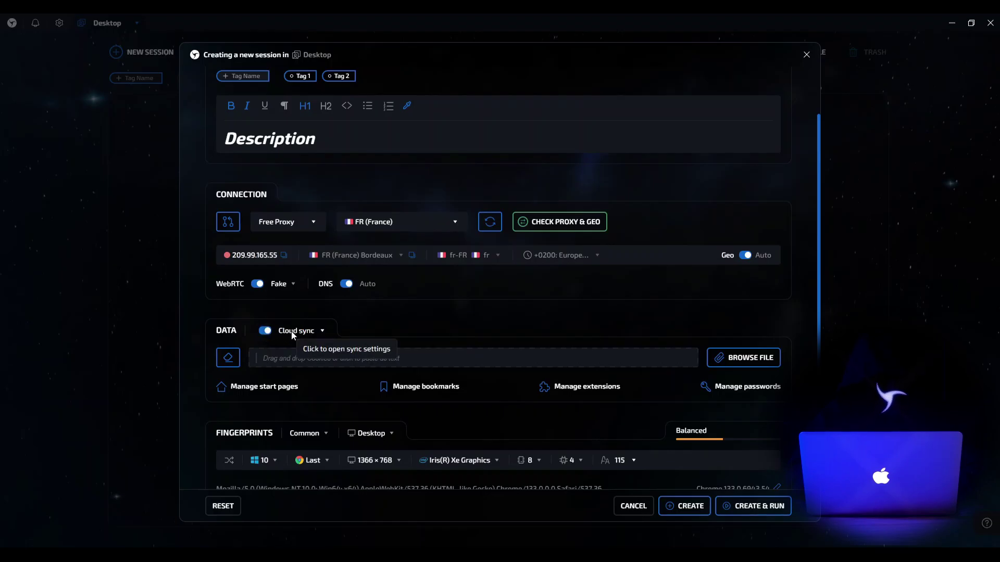
click(295, 331)
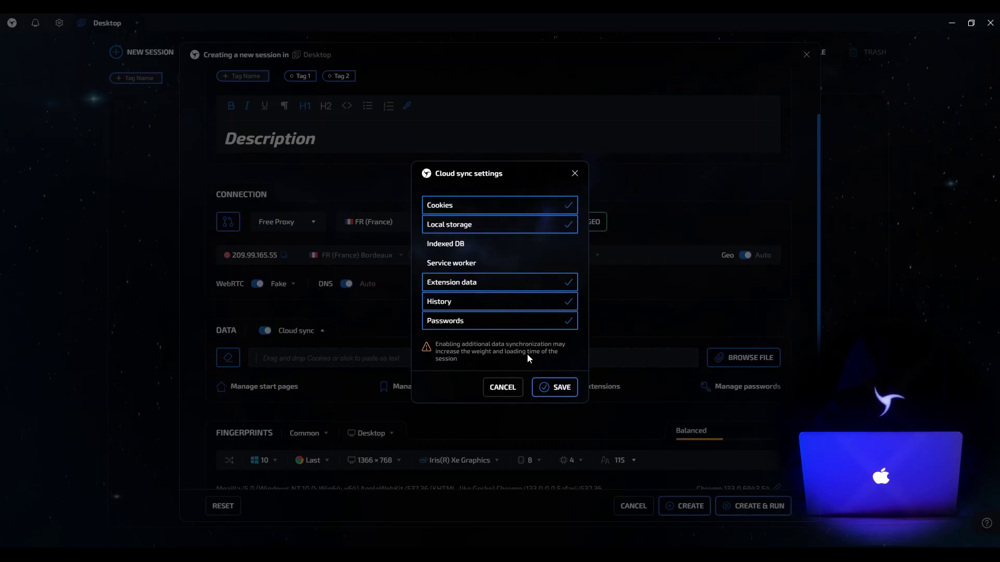
click(558, 387)
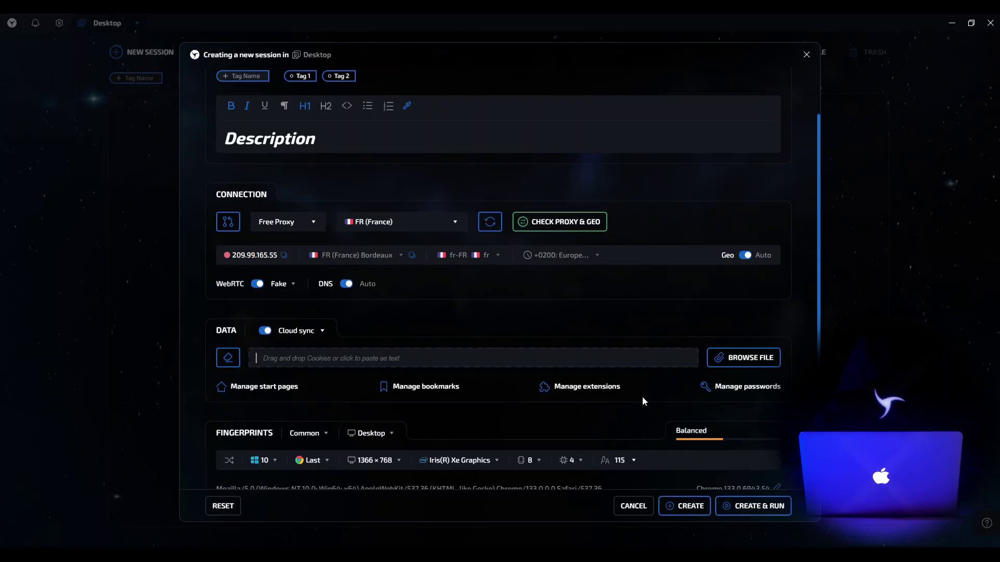
Step: Save one google.com login, with a username and password, in the session's password manager
click(718, 390)
click(359, 219)
text(go)
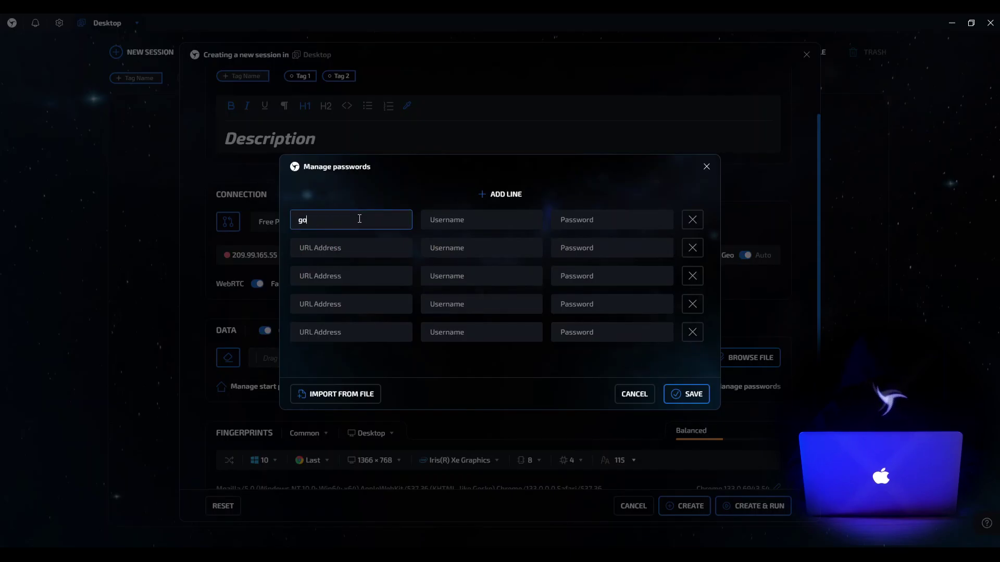
text(ogle.com)
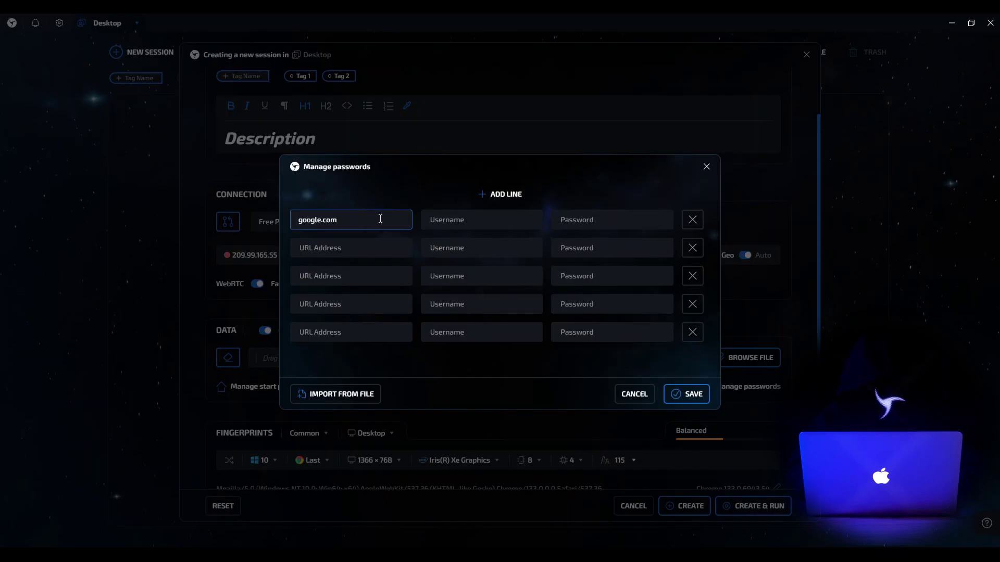
click(448, 221)
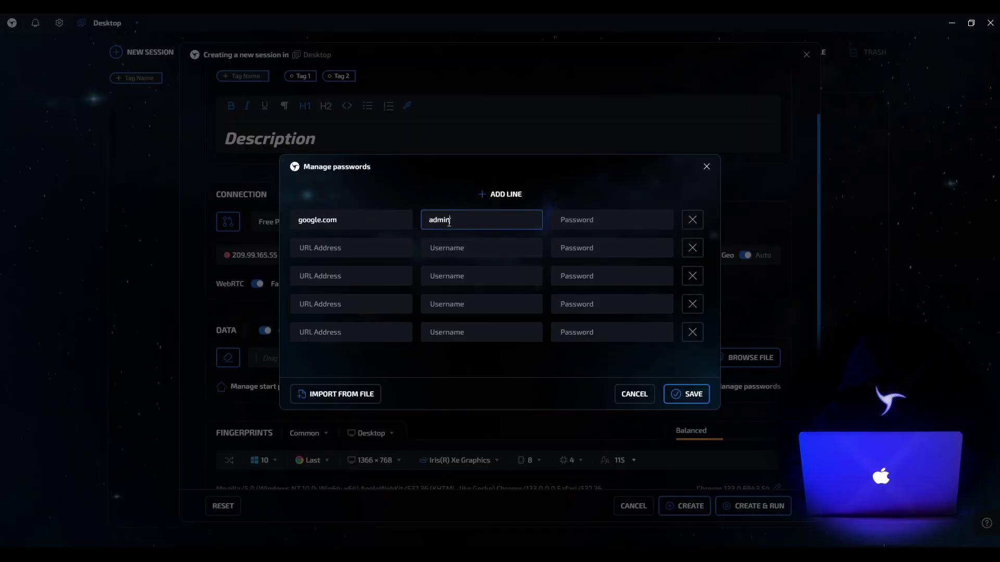
click(577, 223)
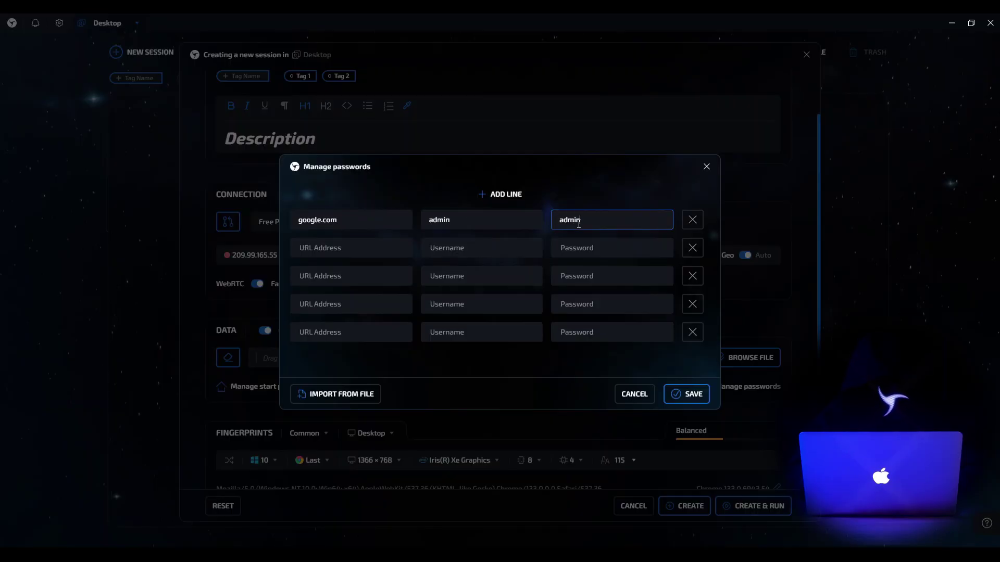
click(552, 230)
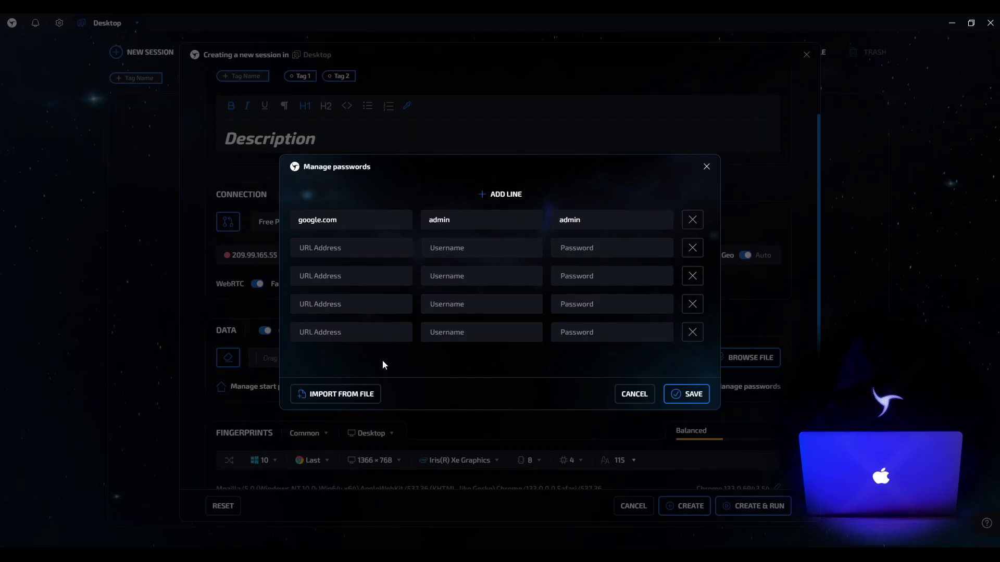
click(500, 197)
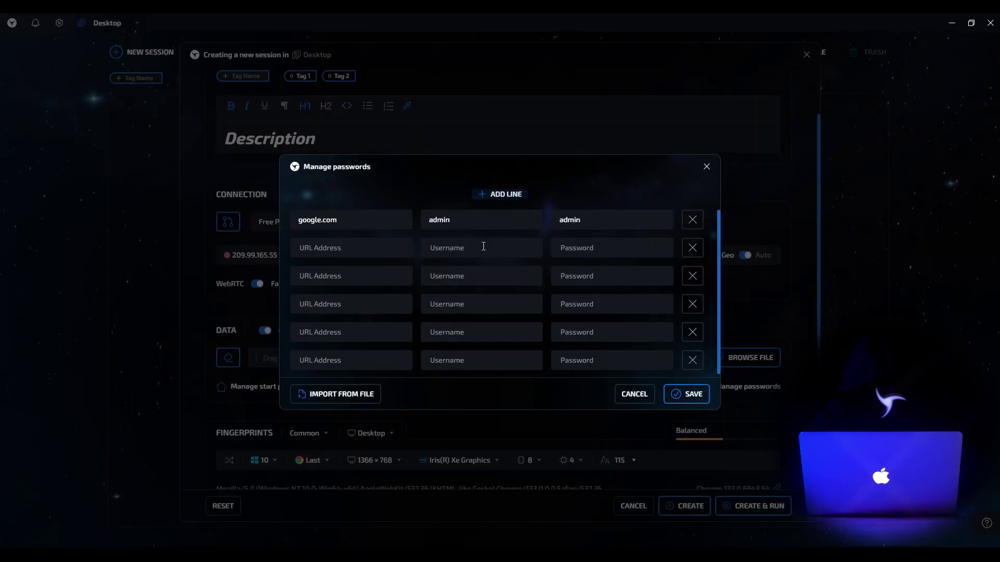
scroll(451, 306, down, 1)
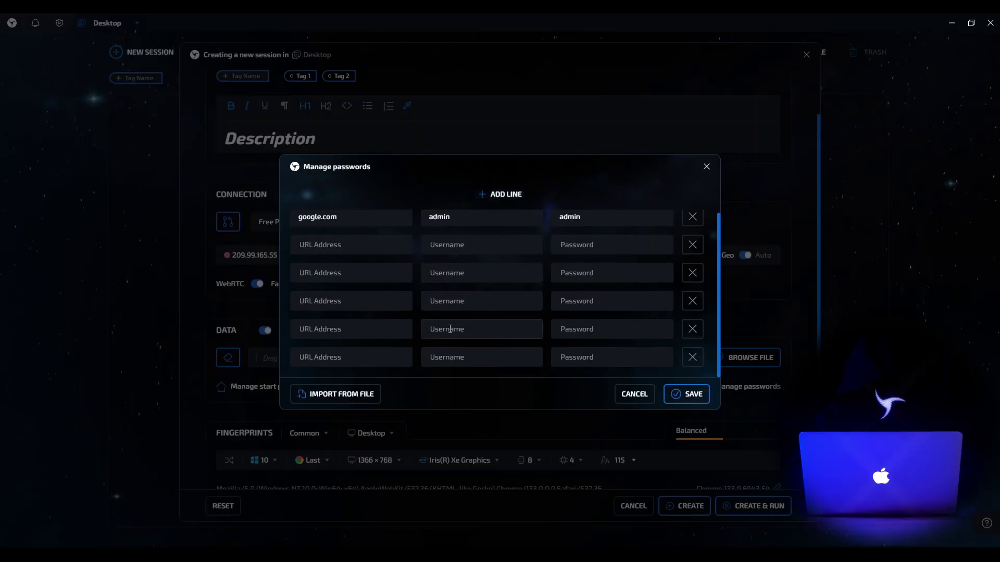
click(689, 402)
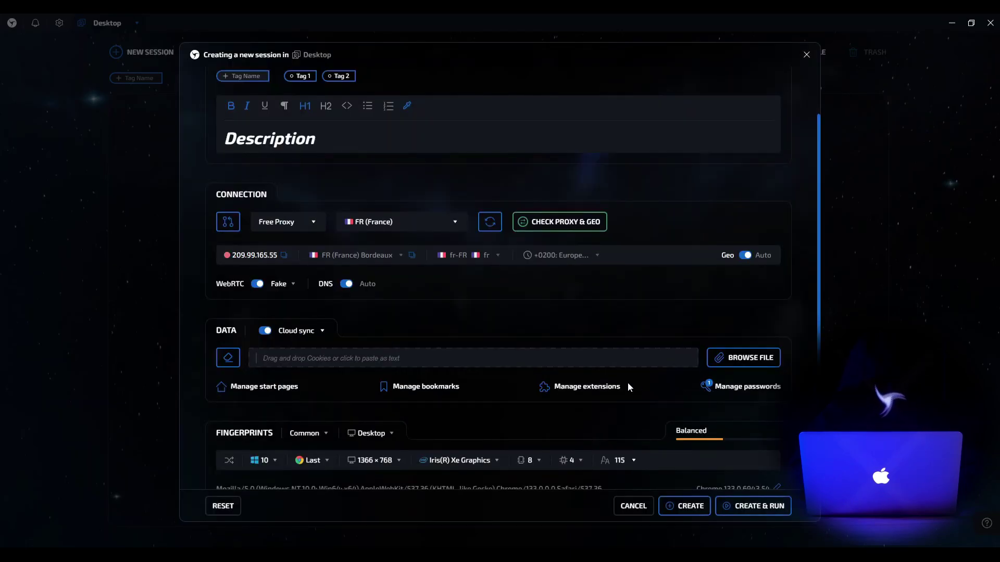
Step: Search the Chrome store for 'Metamask', install MetaMask and save the session's extensions
click(593, 391)
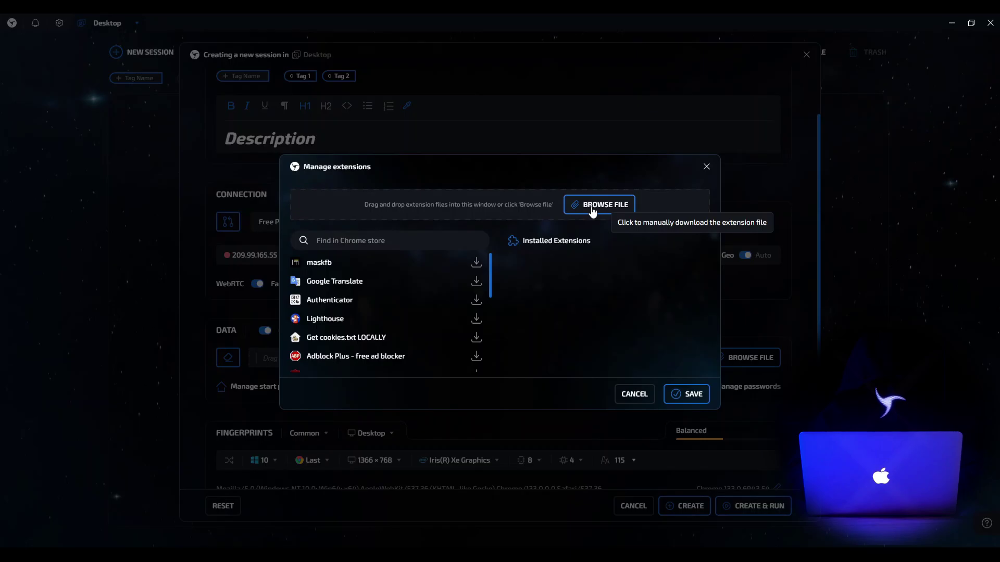
click(455, 241)
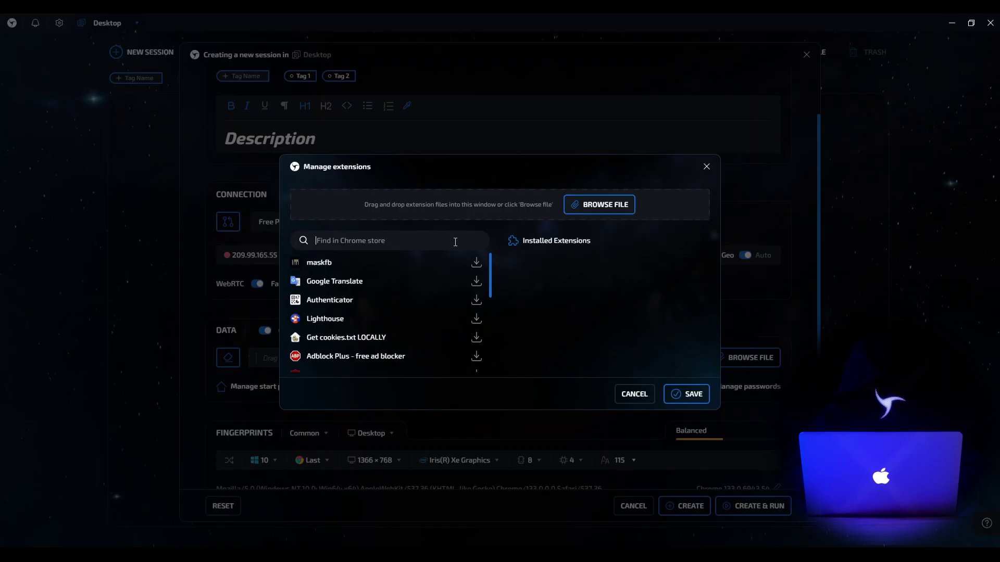
text(Metamask)
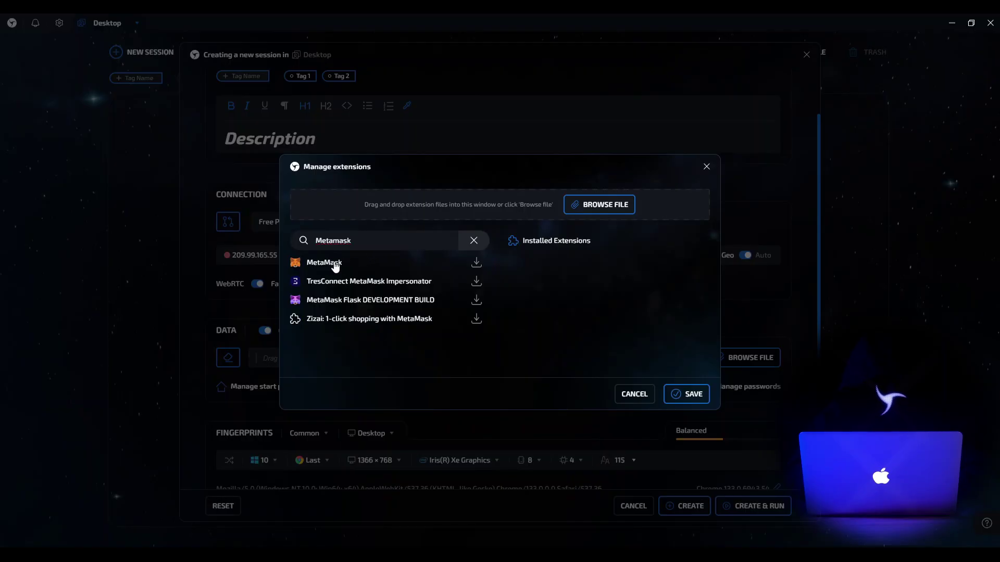
click(476, 263)
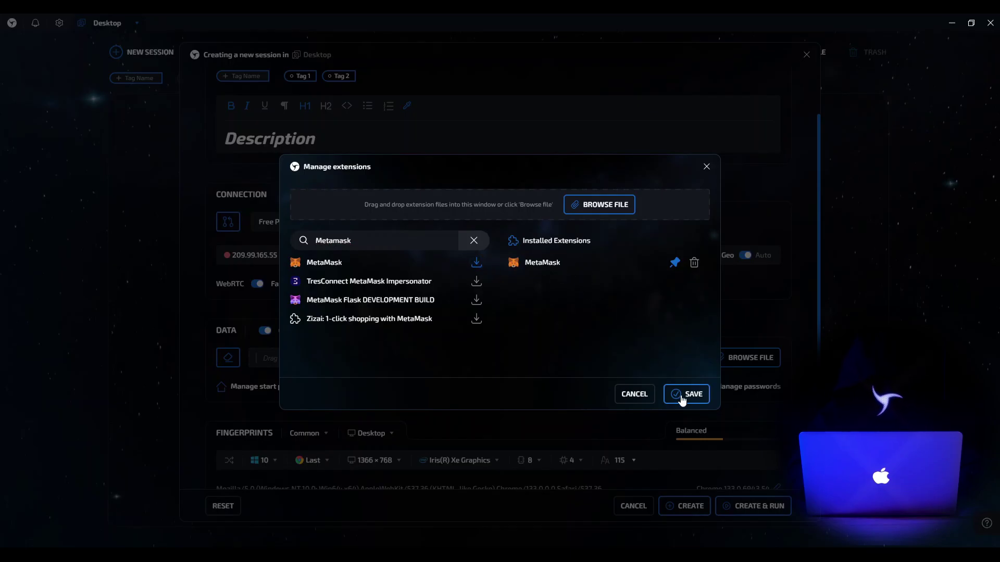
click(682, 396)
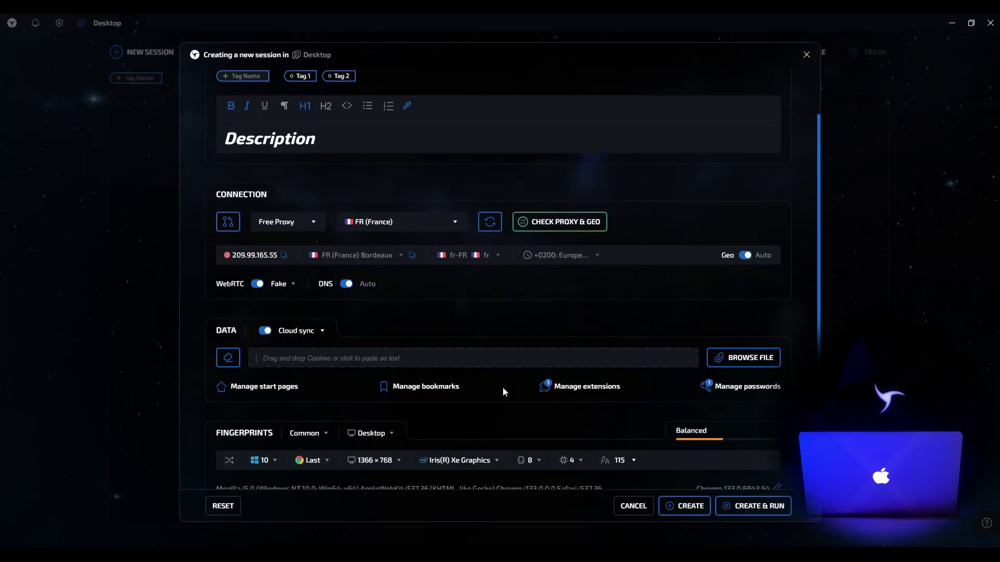
Step: Create a bookmark folder named 'Folder 1' under the Bookmarks bar
click(446, 387)
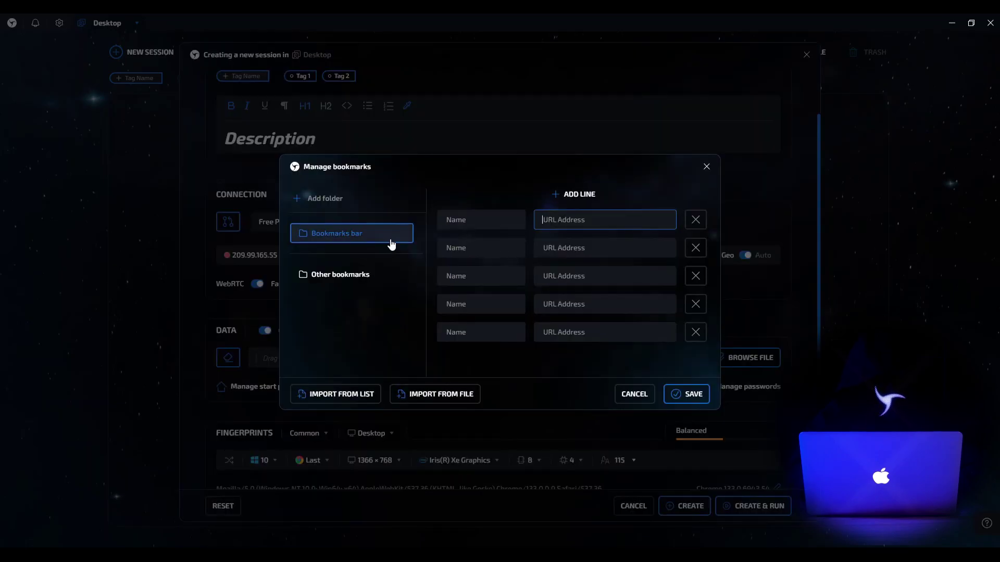
click(368, 201)
text(Folder 1)
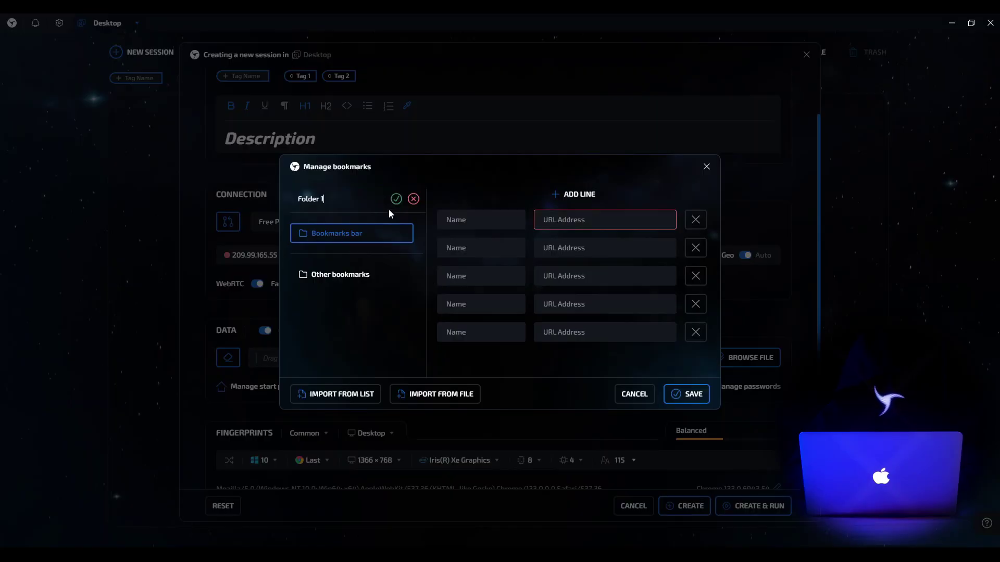
click(370, 225)
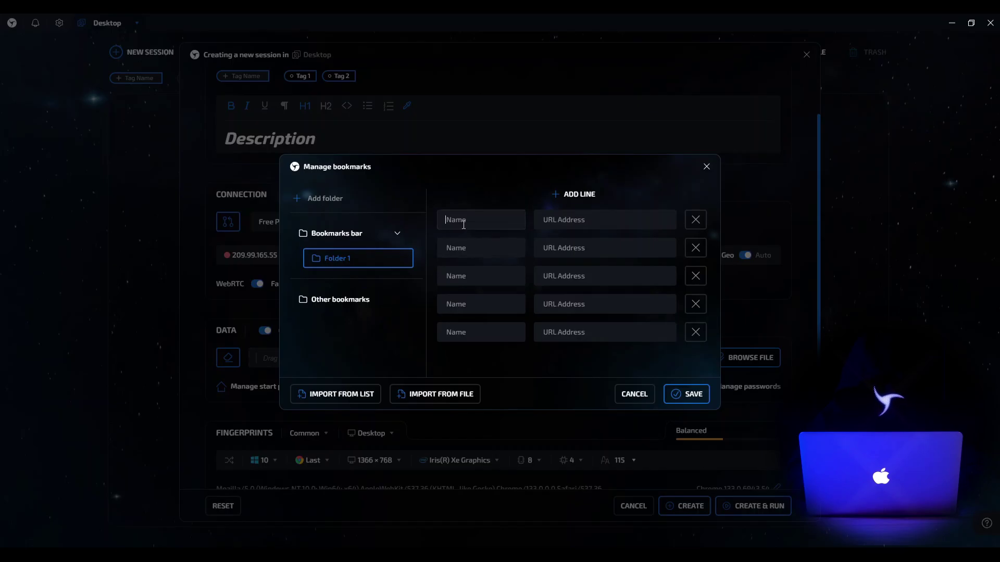
Step: Add a 'Google' bookmark pointing to google.com and save the bookmarks
text(Google)
click(573, 219)
text(googl)
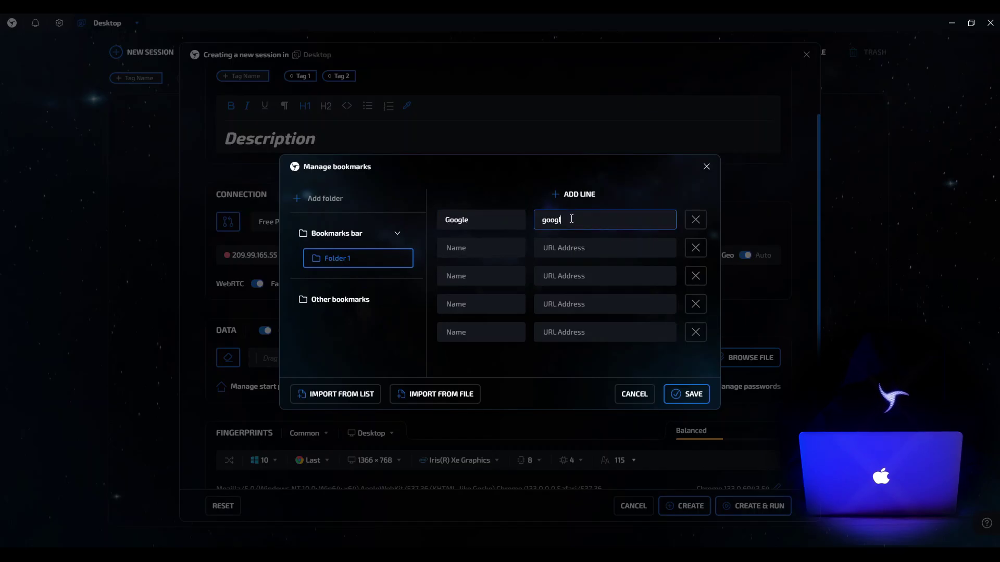
text(e.com)
click(557, 194)
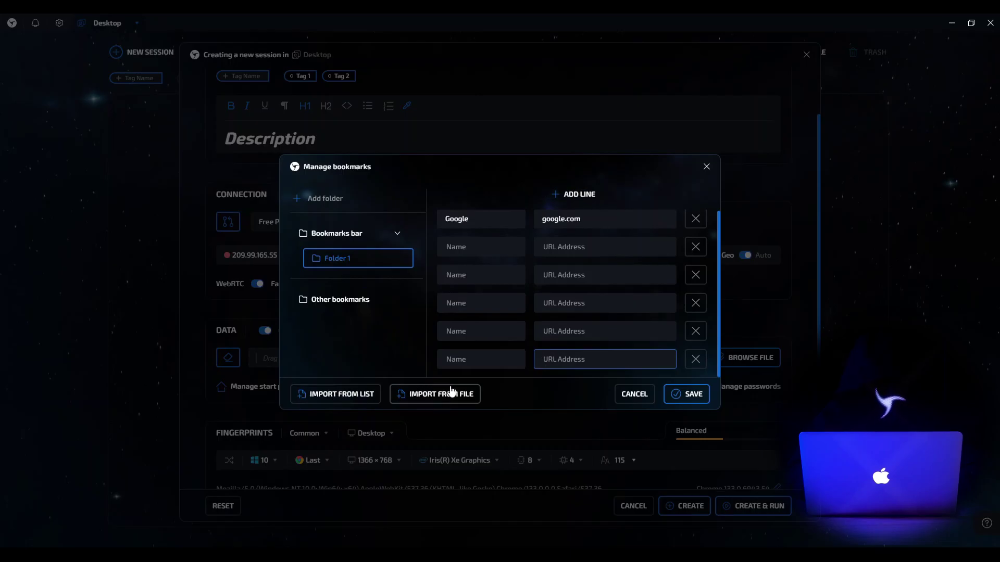
click(671, 394)
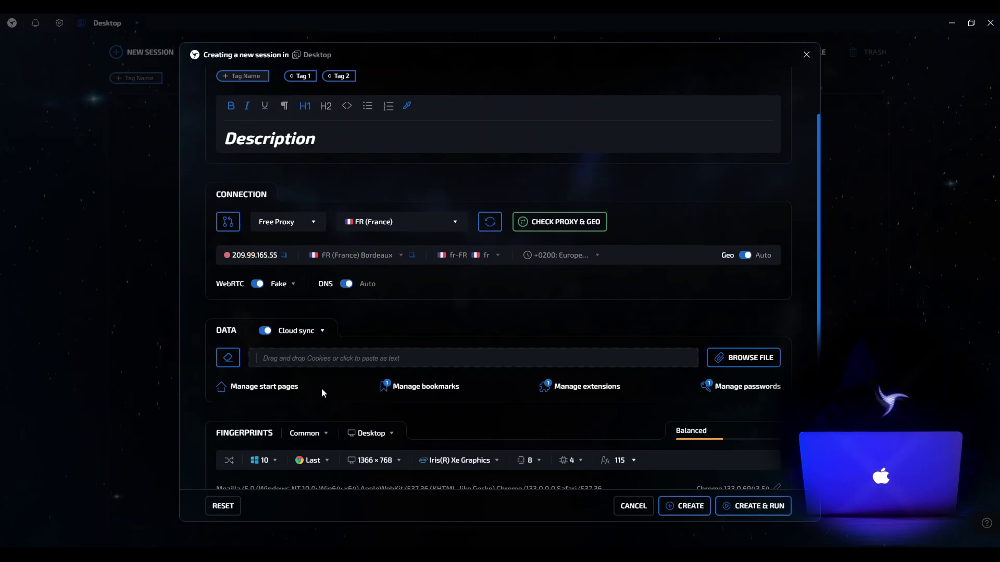
Step: Add a start page named Fv with URL fv.pro and save the start page list
click(289, 388)
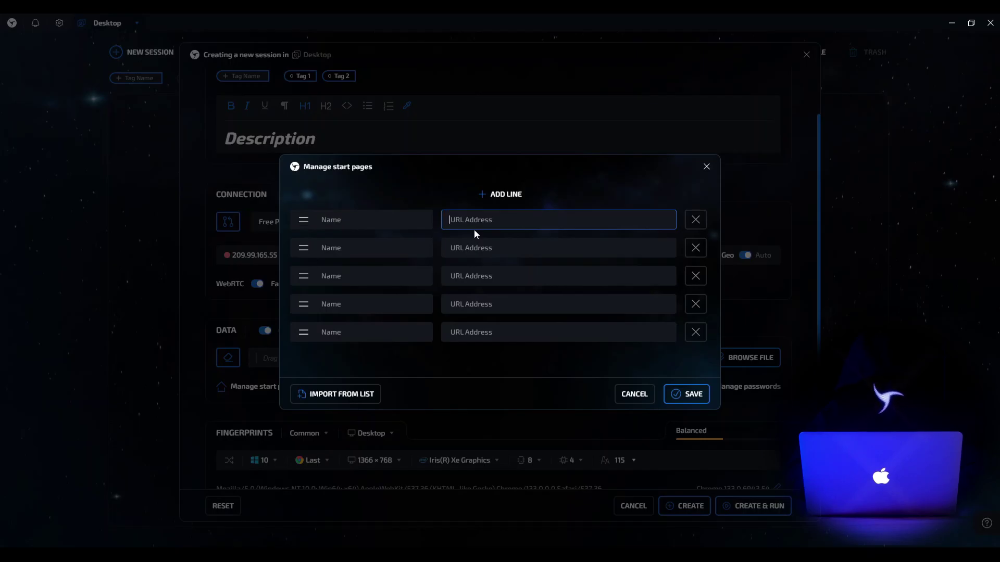
text(fv.pro)
click(400, 219)
text(FvF)
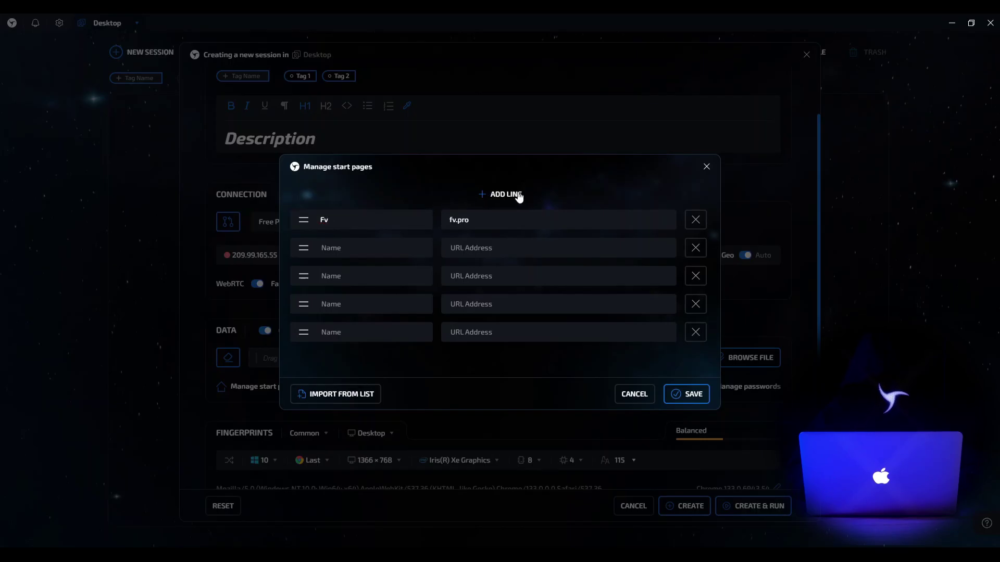
click(688, 394)
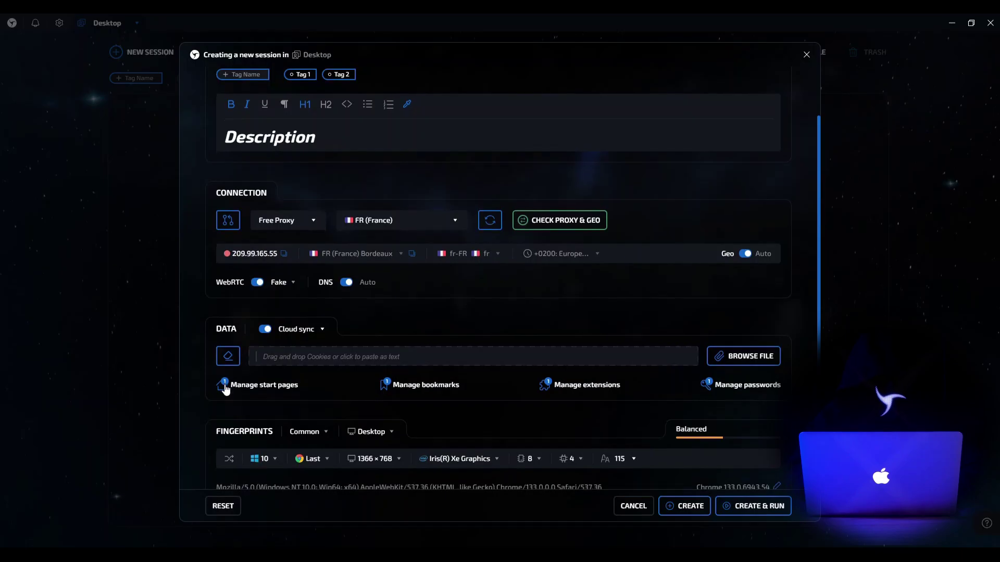
Step: Switch the fingerprint mode to Hybrid 2.0, then back to Common
scroll(225, 390, down, 3)
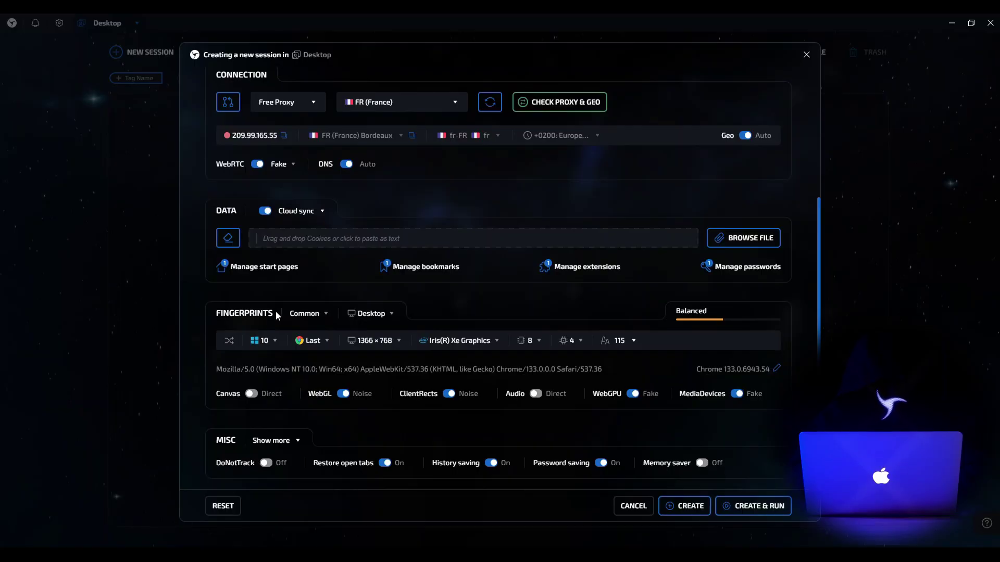
click(303, 314)
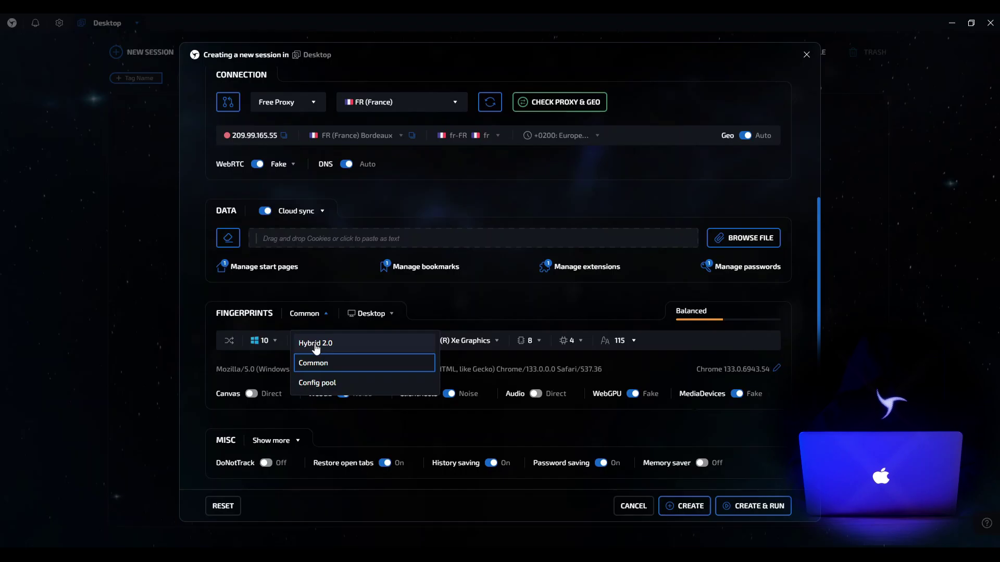
click(314, 343)
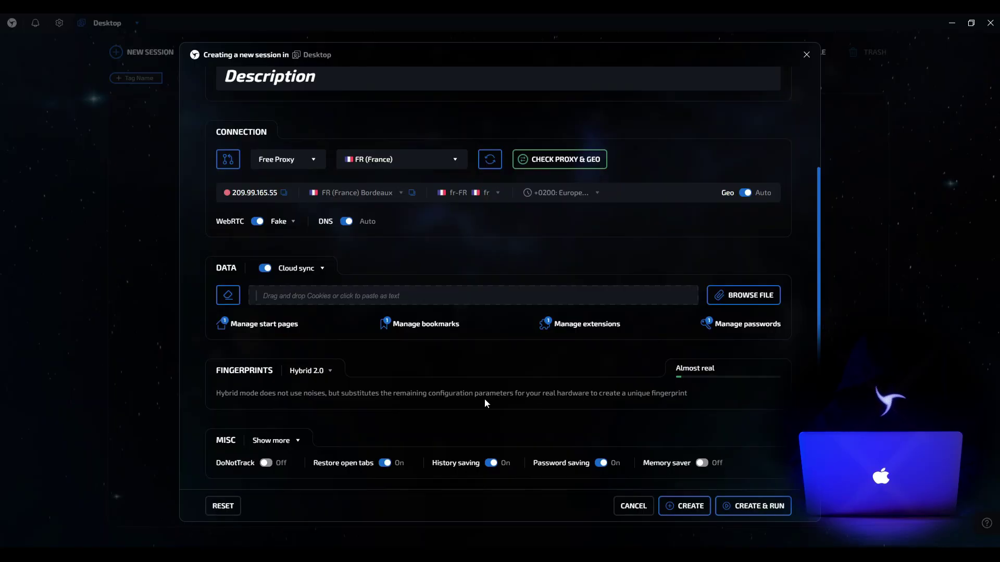
click(325, 371)
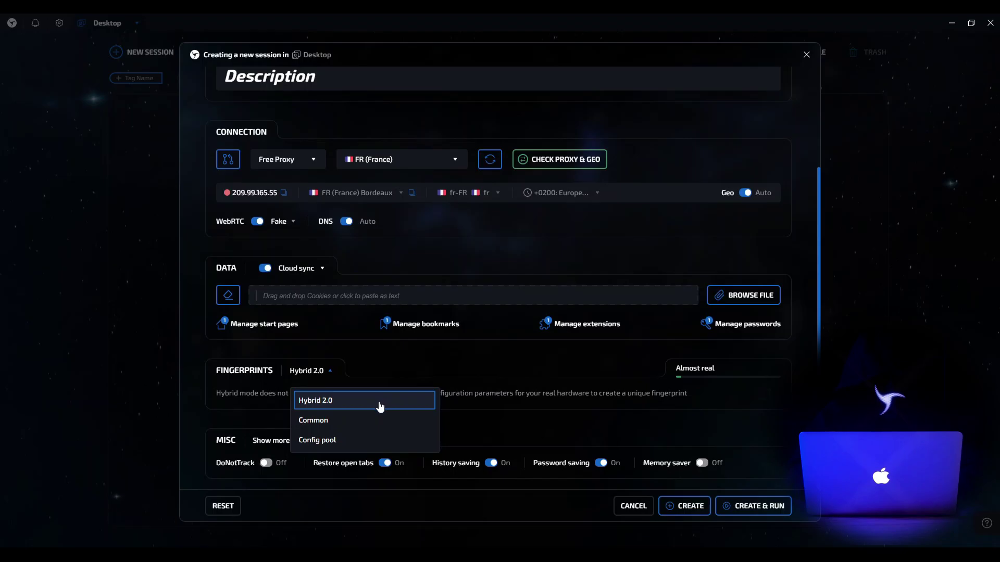
click(370, 423)
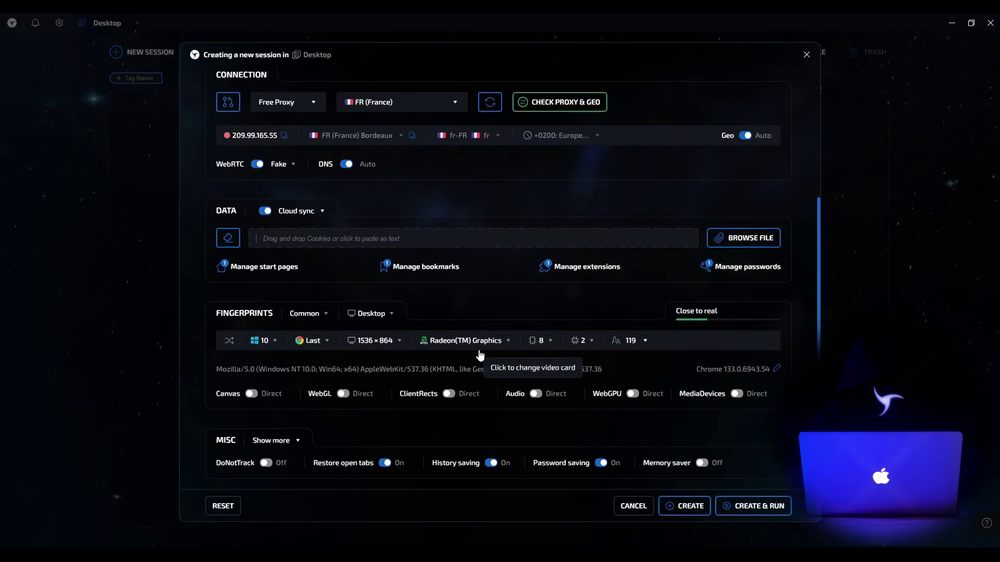
Step: Try macOS Sequoia and macOS Sonoma as the fingerprint OS, then settle on Windows 11
click(262, 341)
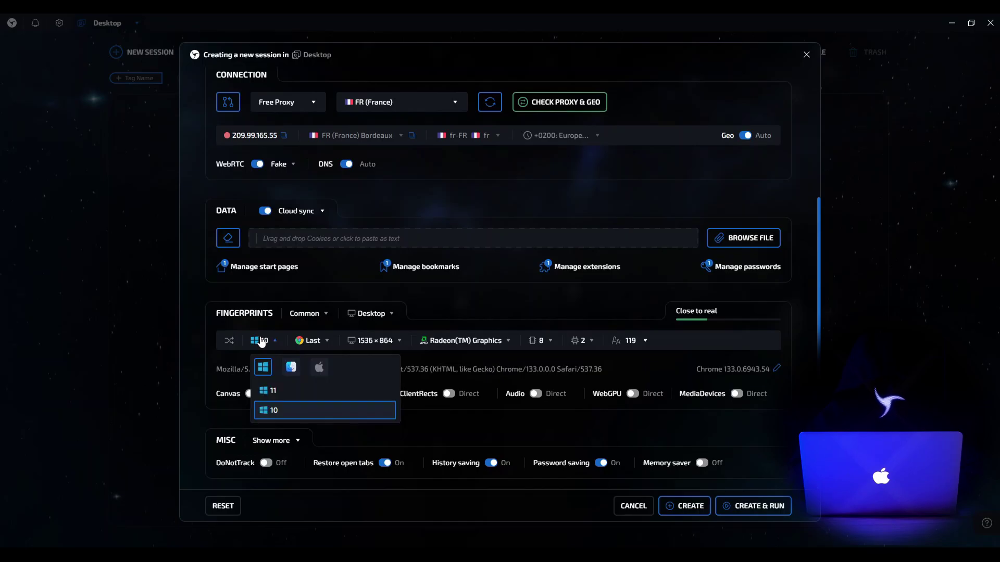
click(291, 367)
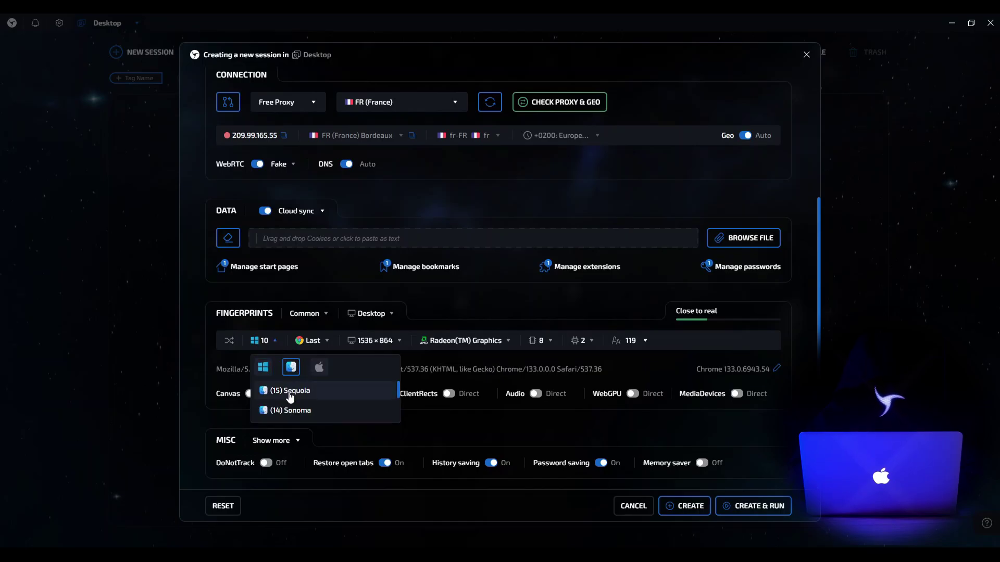
click(290, 392)
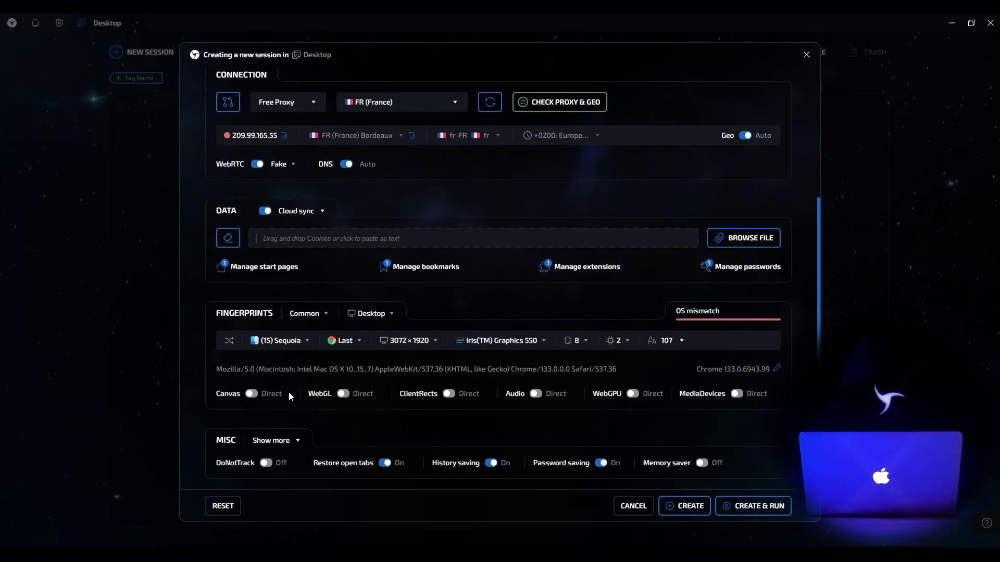
click(293, 344)
click(307, 411)
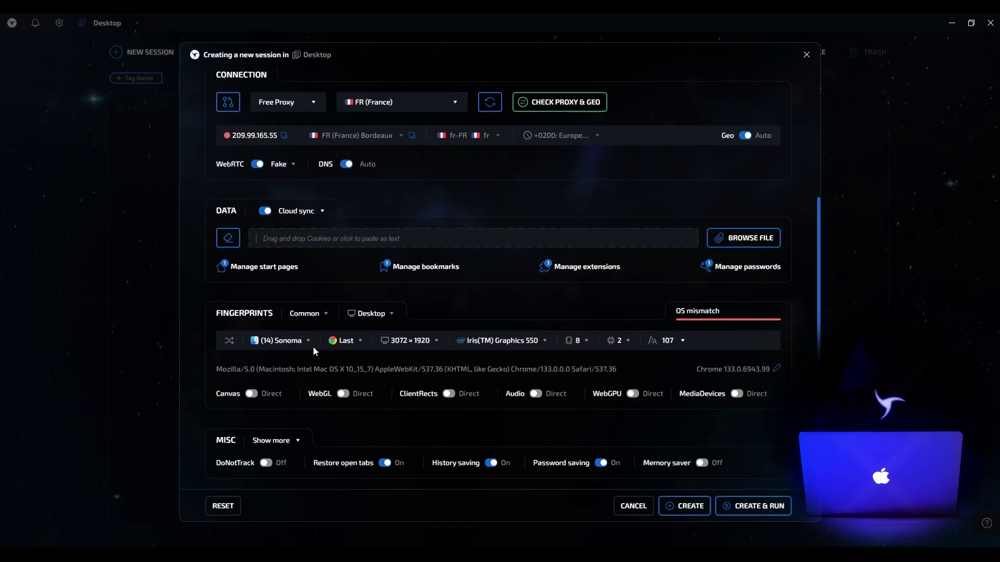
click(295, 350)
click(263, 367)
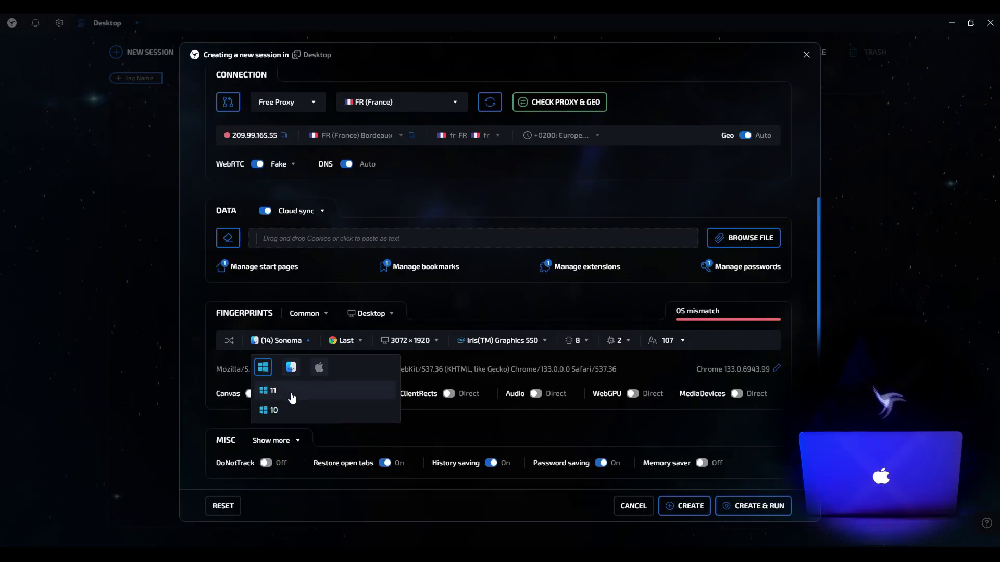
click(290, 367)
click(319, 367)
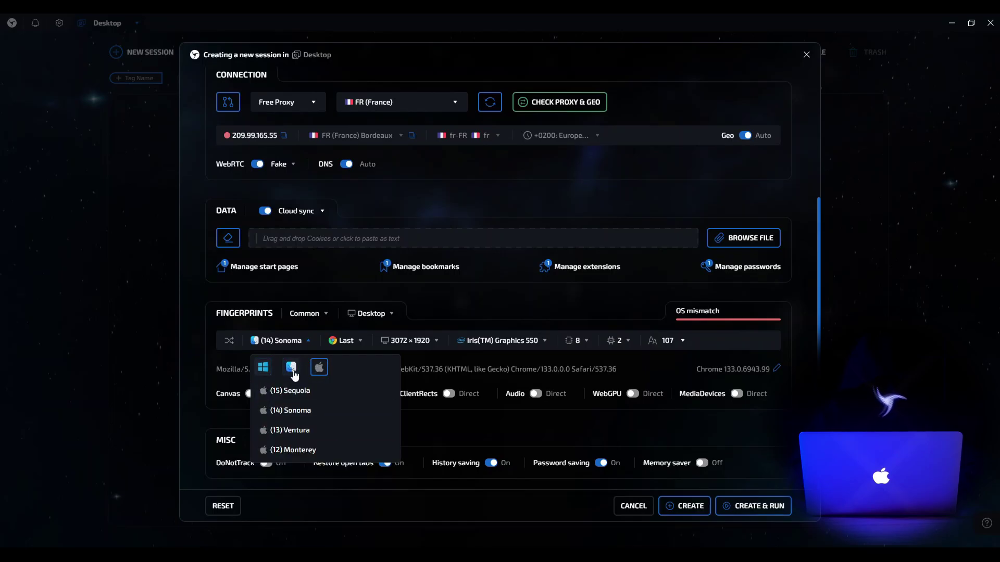
click(260, 368)
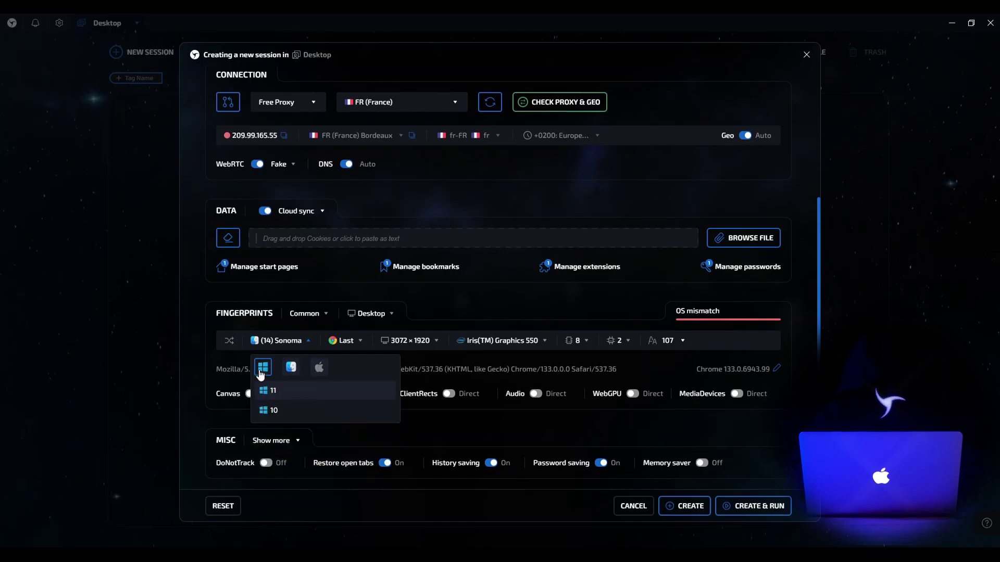
click(279, 393)
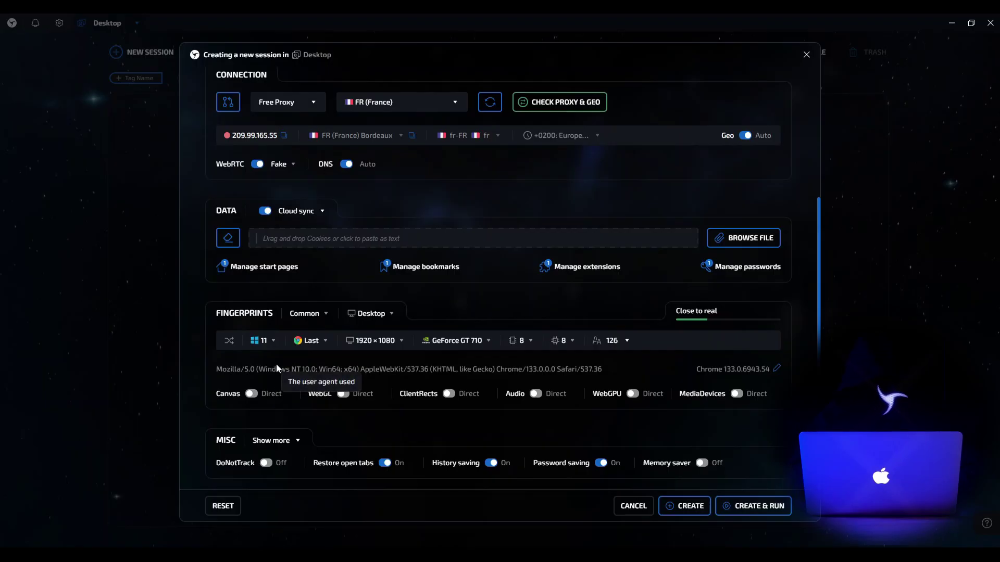
Step: Review resolution and video card lists, keep 1920 × 1080, then randomize the fingerprint three times
click(359, 344)
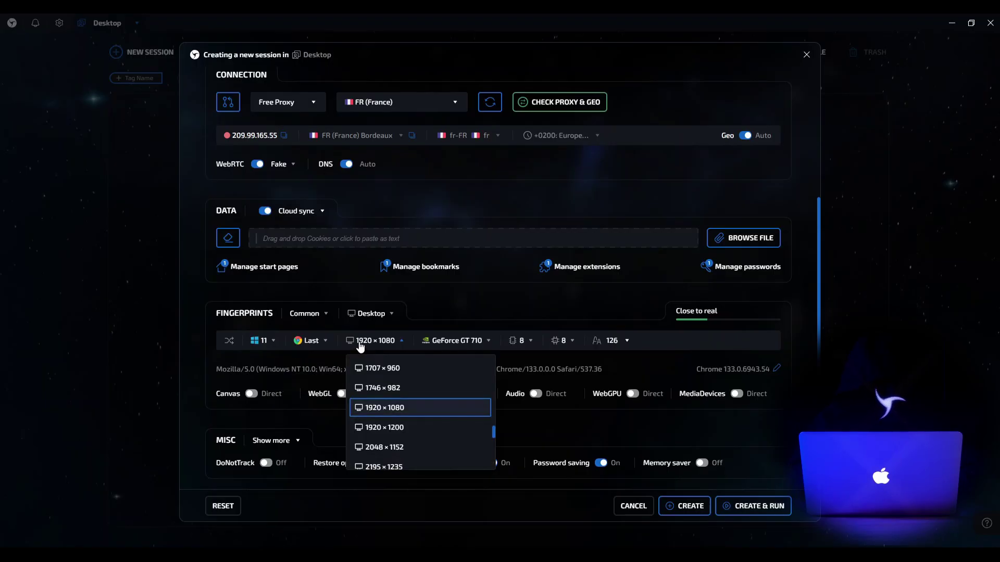
click(457, 343)
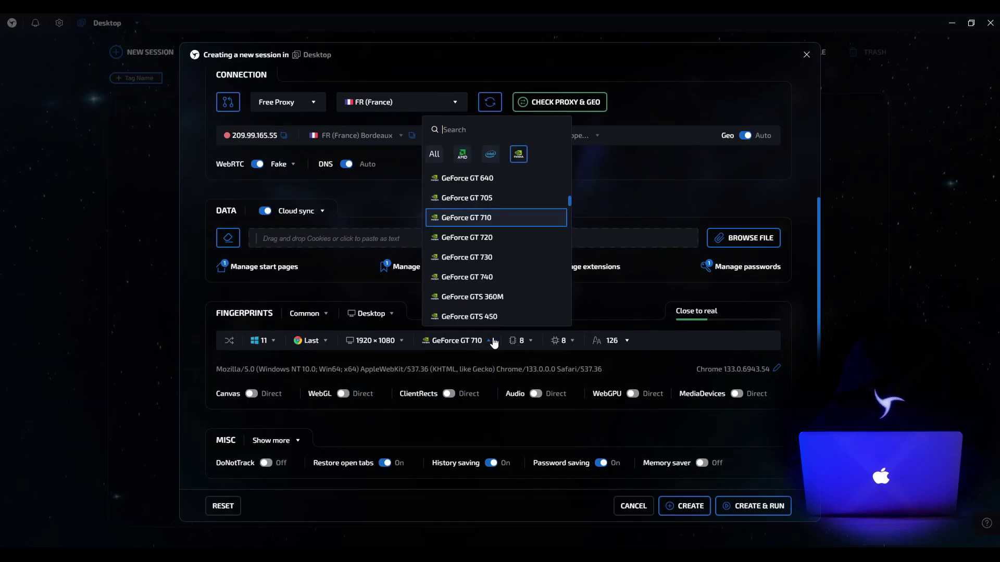
click(386, 343)
click(533, 351)
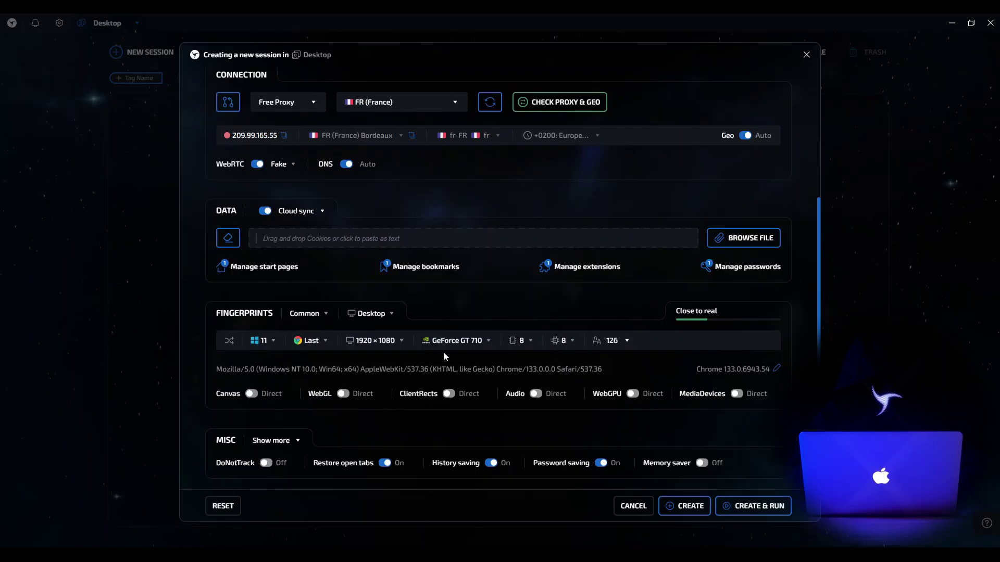
click(228, 342)
click(229, 343)
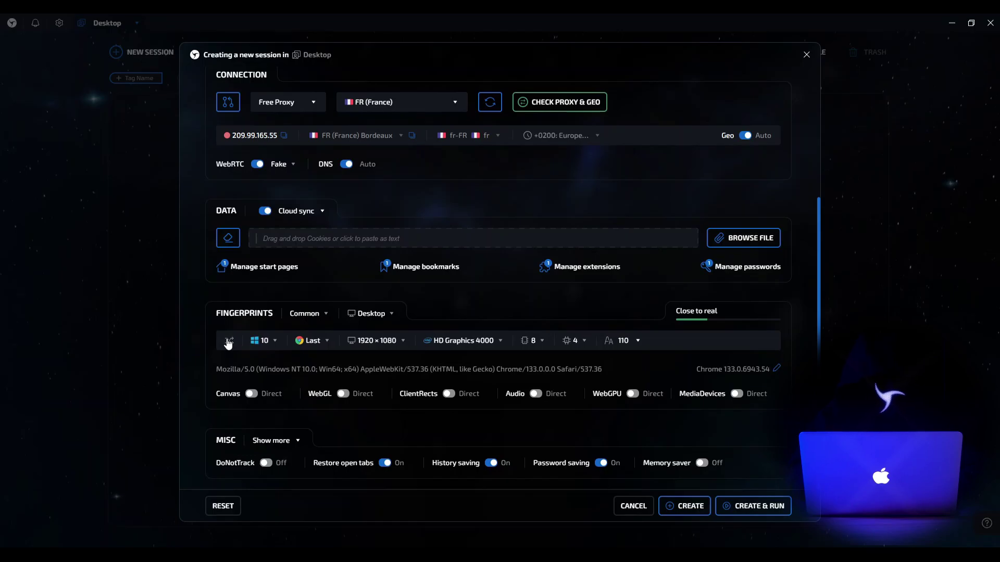
click(229, 343)
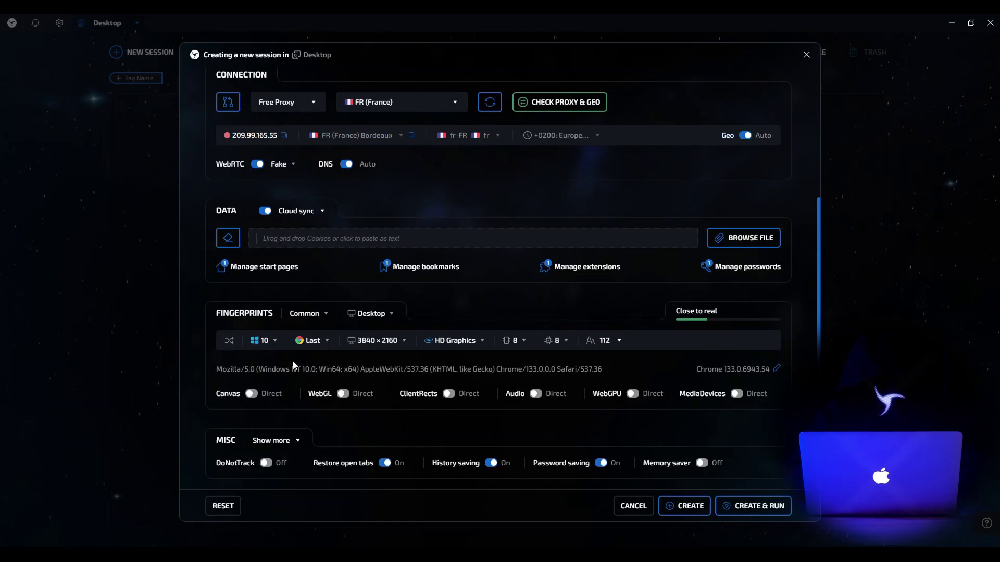
click(314, 319)
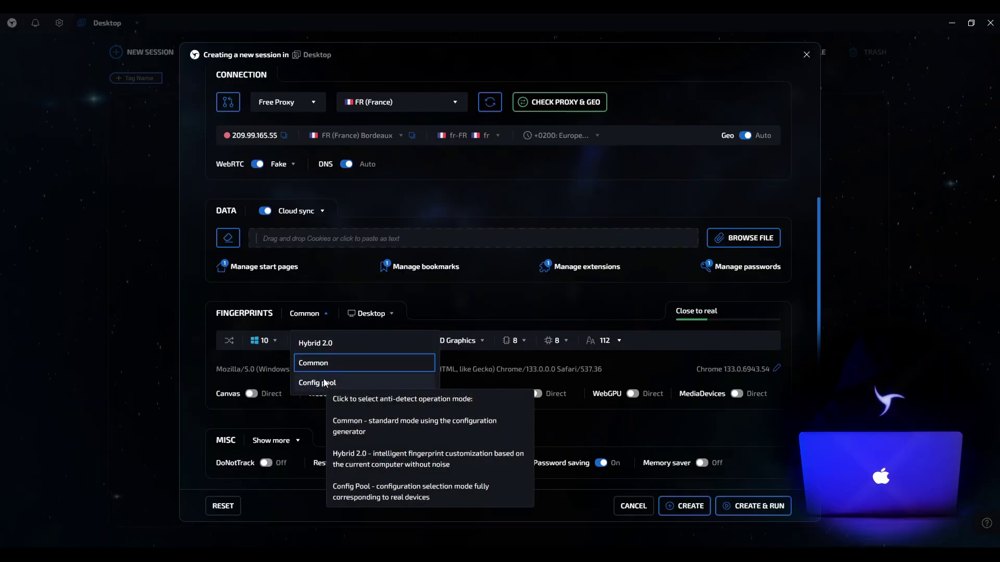
Step: Use Config pool mode and apply the Dell Precision 15 M M3800 configuration
click(326, 383)
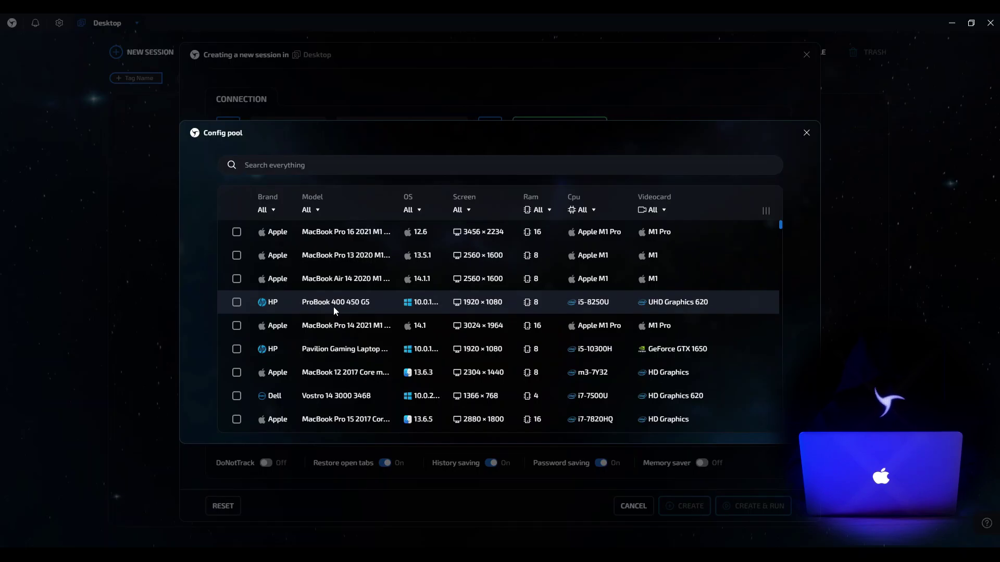
scroll(333, 307, down, 1)
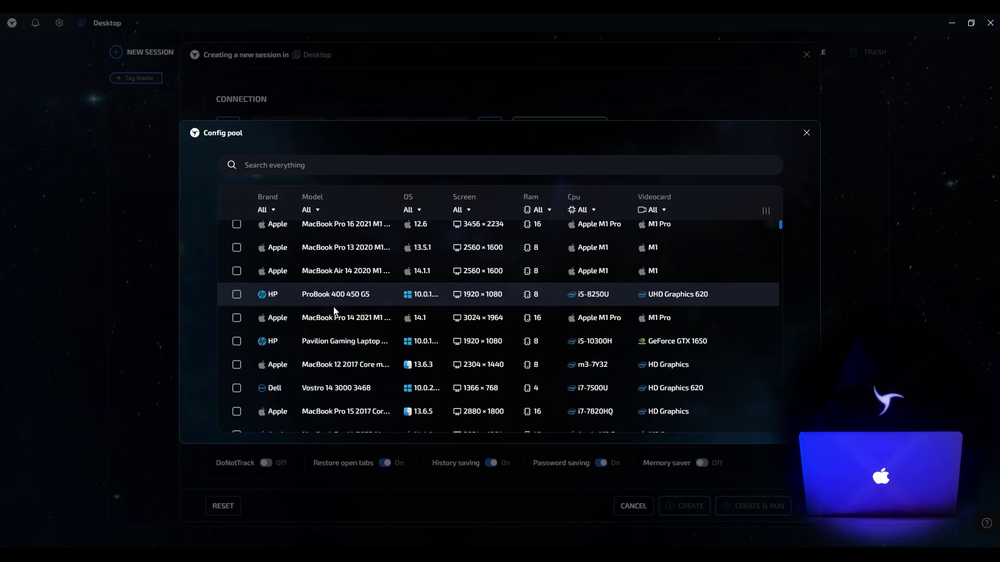
scroll(333, 306, up, 1)
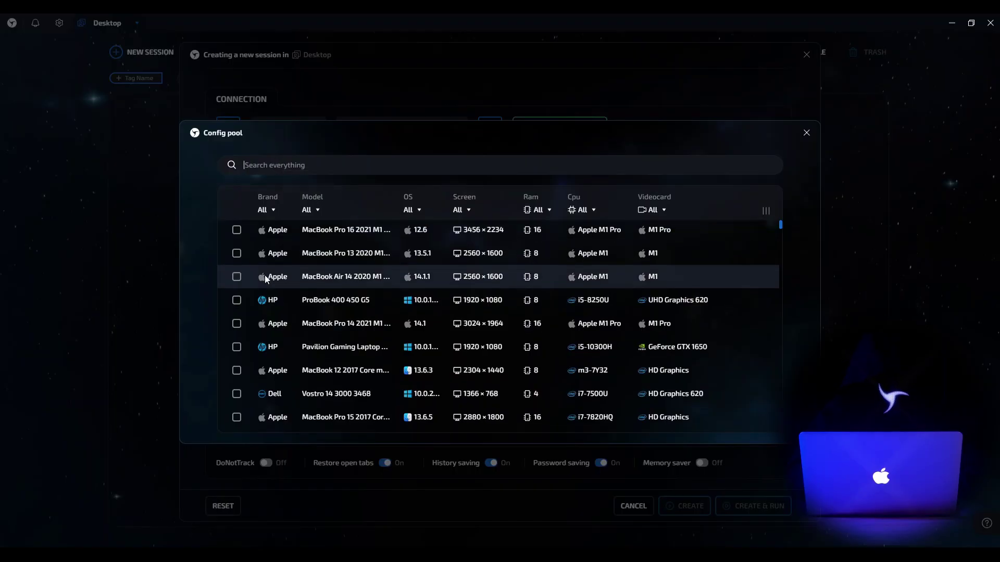
scroll(265, 275, down, 2)
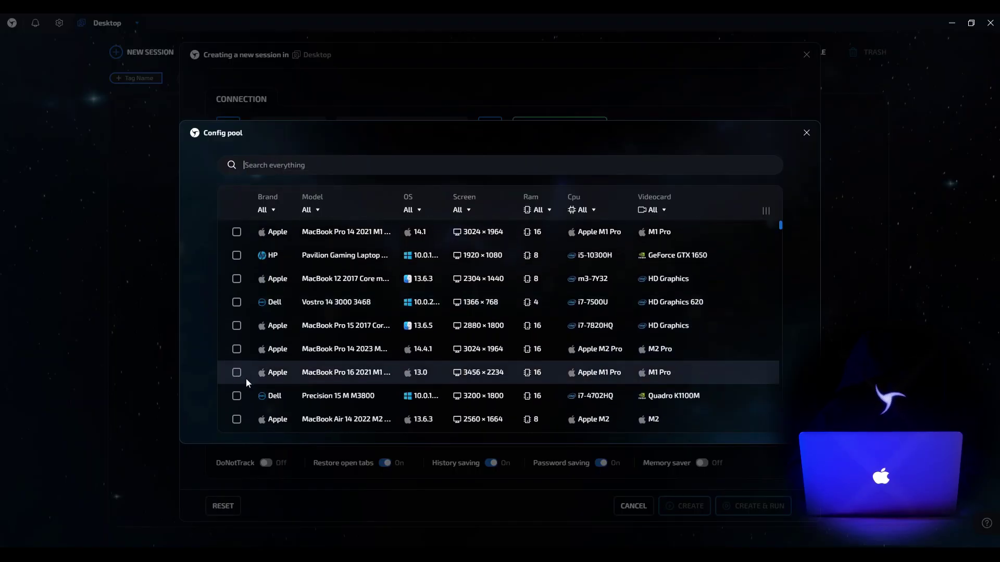
click(236, 395)
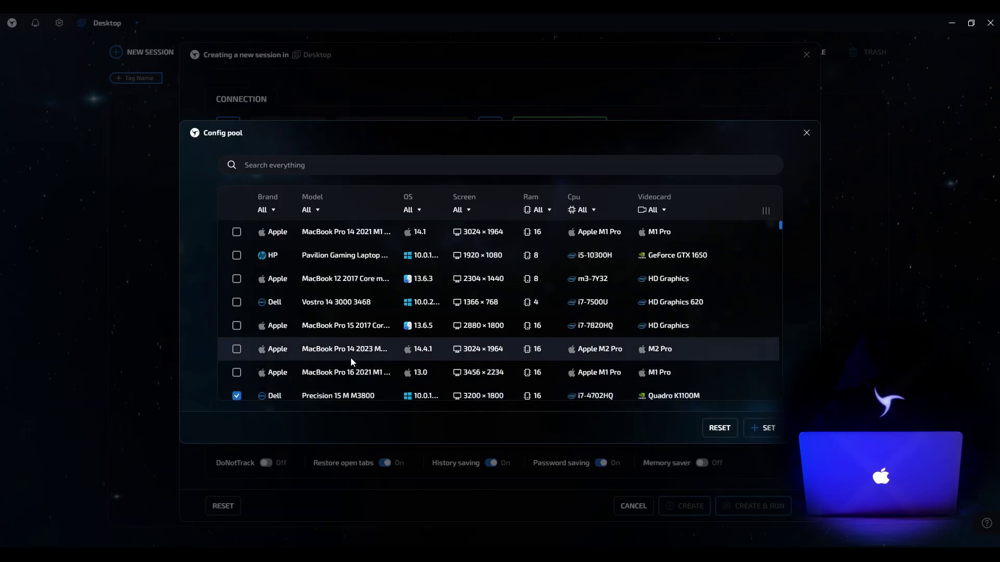
scroll(351, 357, down, 3)
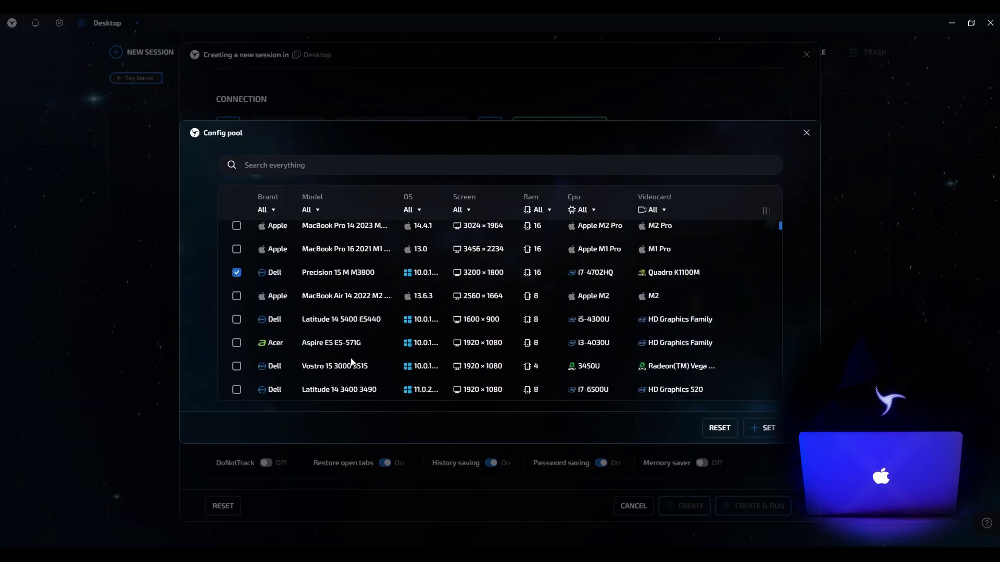
scroll(351, 358, down, 1)
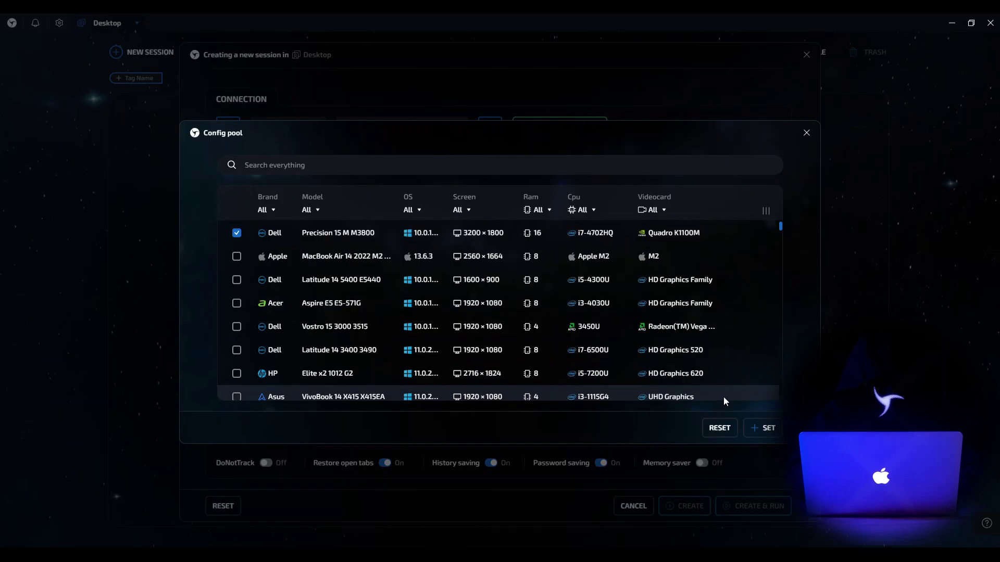
click(764, 432)
scroll(507, 398, down, 1)
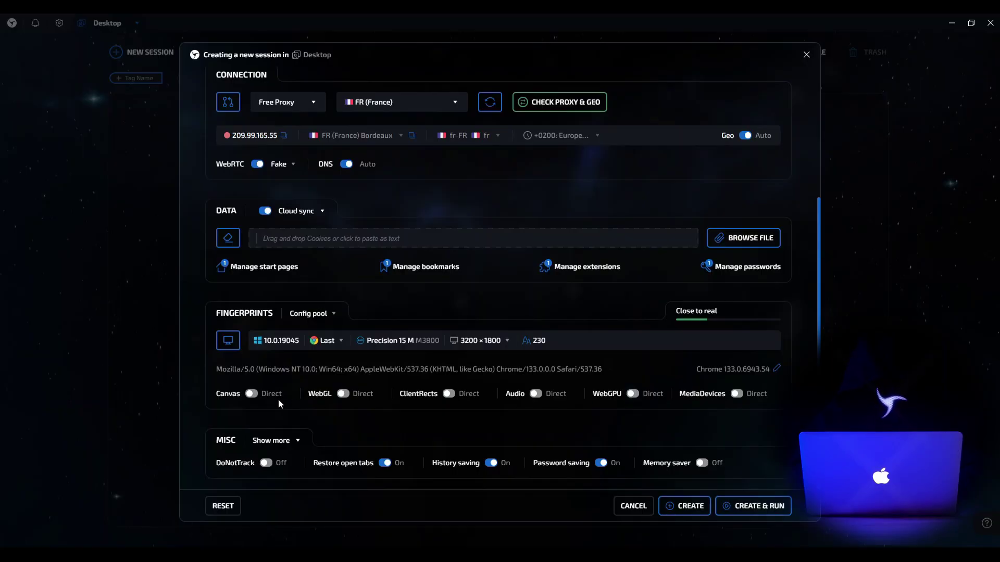
Step: Set Canvas and WebGL fingerprints to Noise, trying ClientRects and Audio but leaving them Direct
click(250, 394)
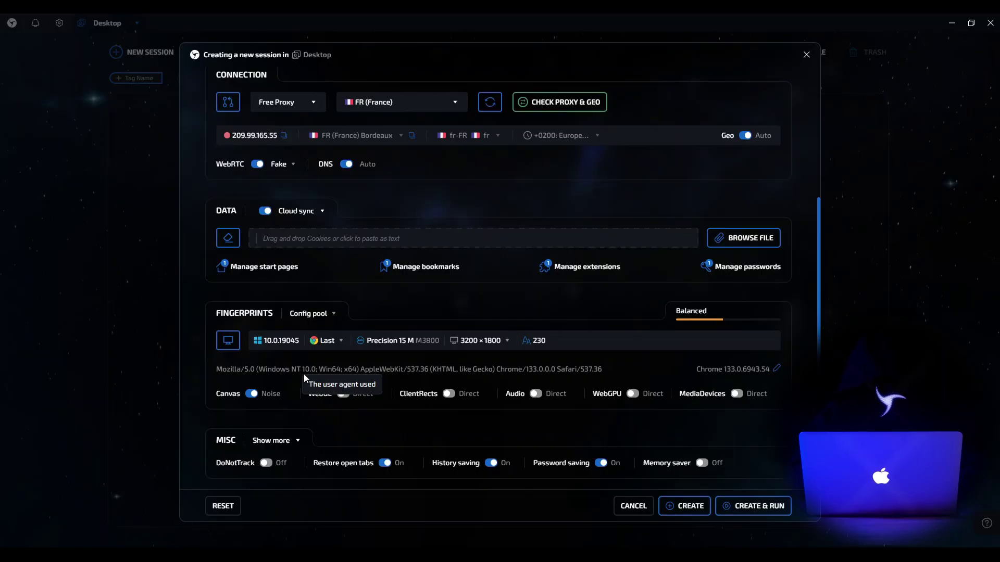
click(344, 394)
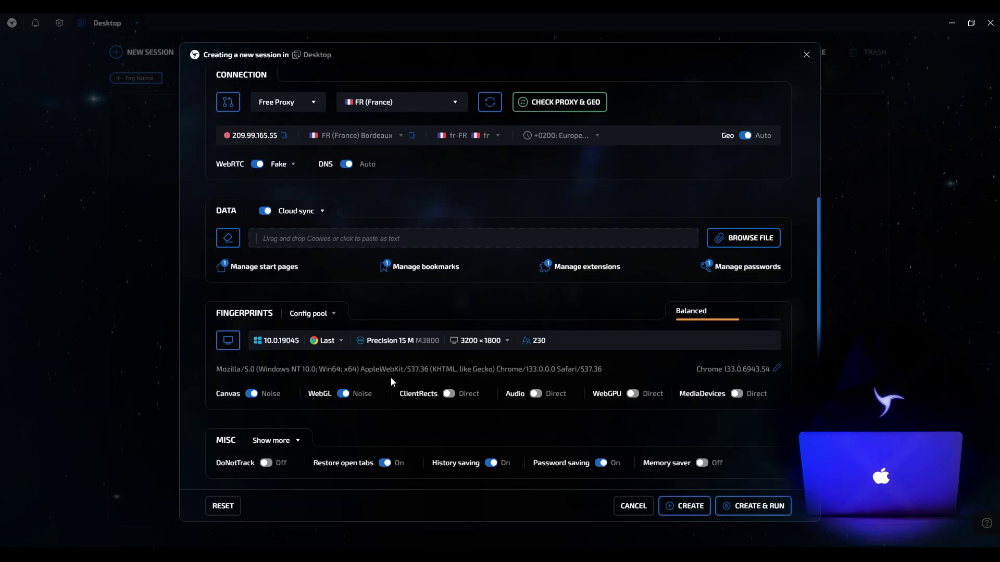
click(450, 395)
click(451, 394)
click(539, 395)
click(538, 395)
Step: Switch the fingerprint source to Common and add Century Gothic, Brush Script MT and Bookman Old Style fonts
click(335, 317)
click(379, 360)
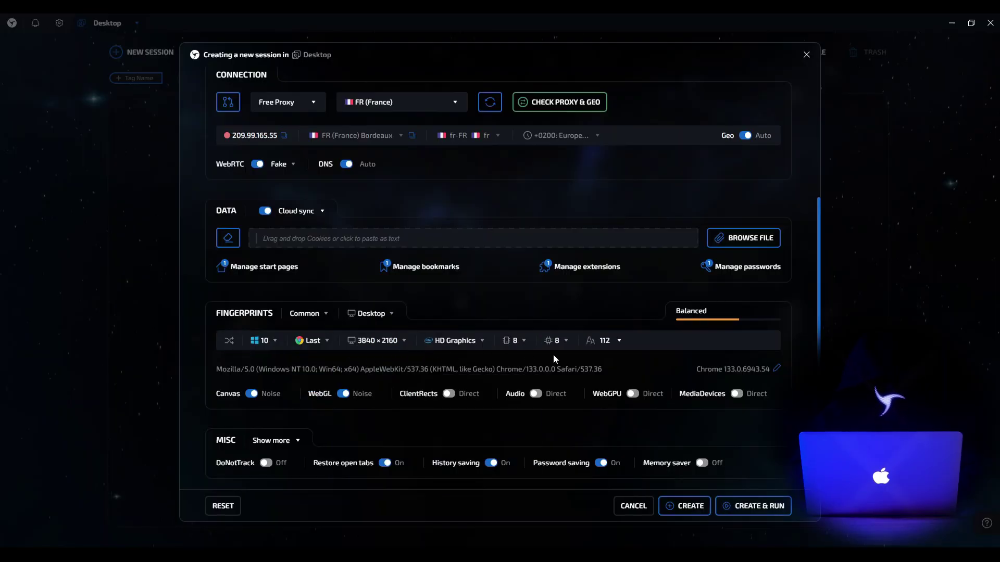
click(607, 340)
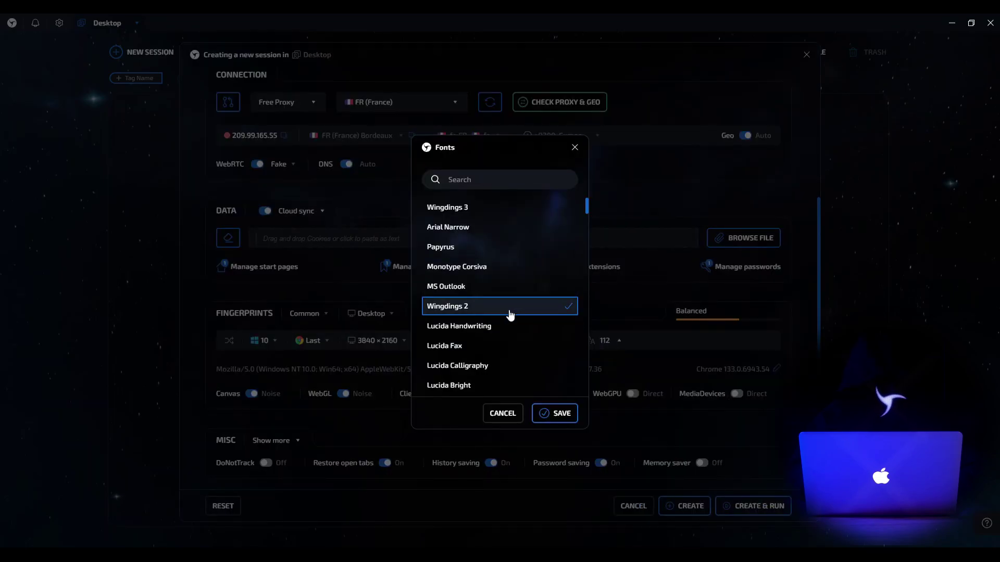
scroll(509, 318, down, 3)
click(506, 273)
click(495, 291)
click(490, 311)
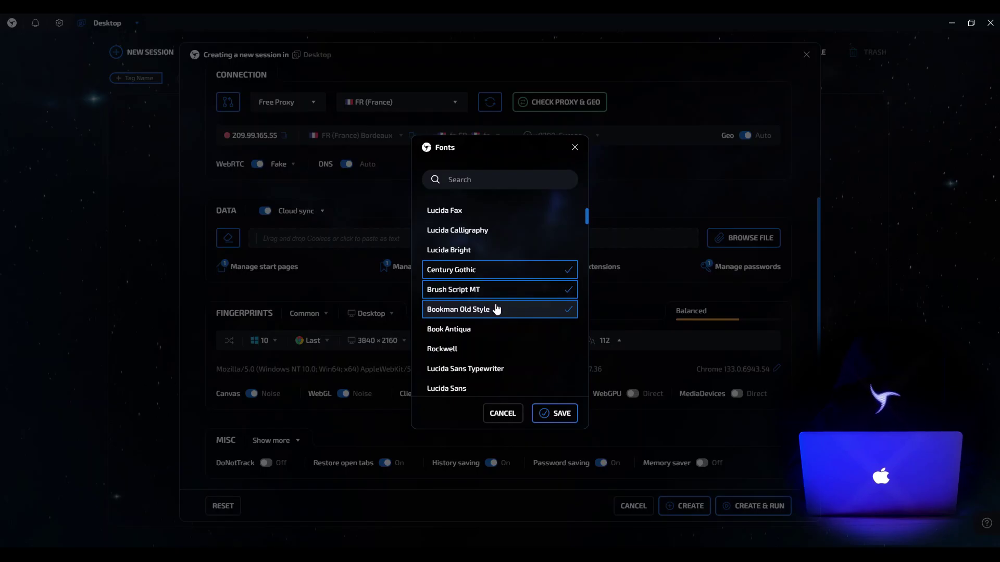
click(548, 413)
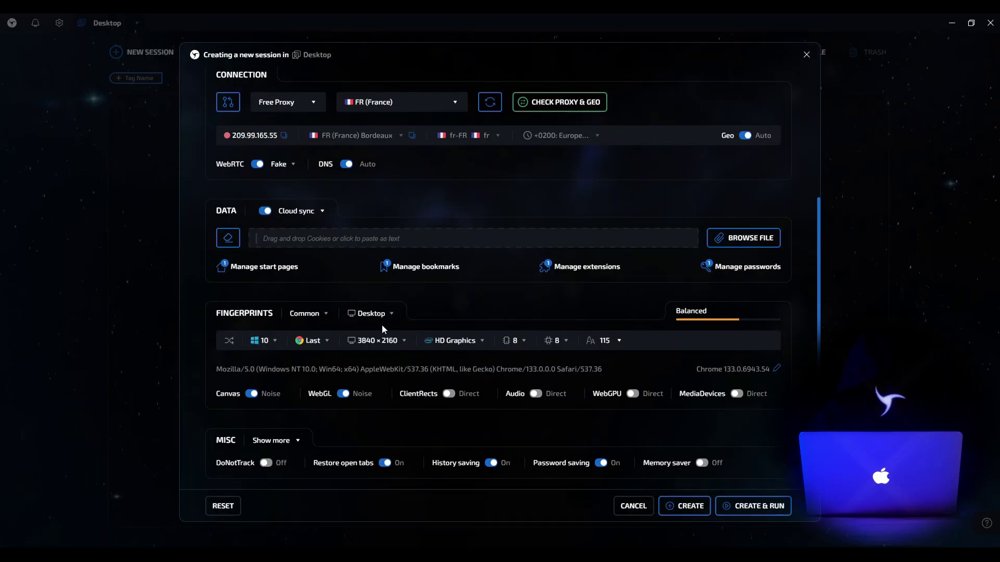
Step: Try Mobile and Tablet device types, return to Desktop, and set the source back to Config pool
click(364, 318)
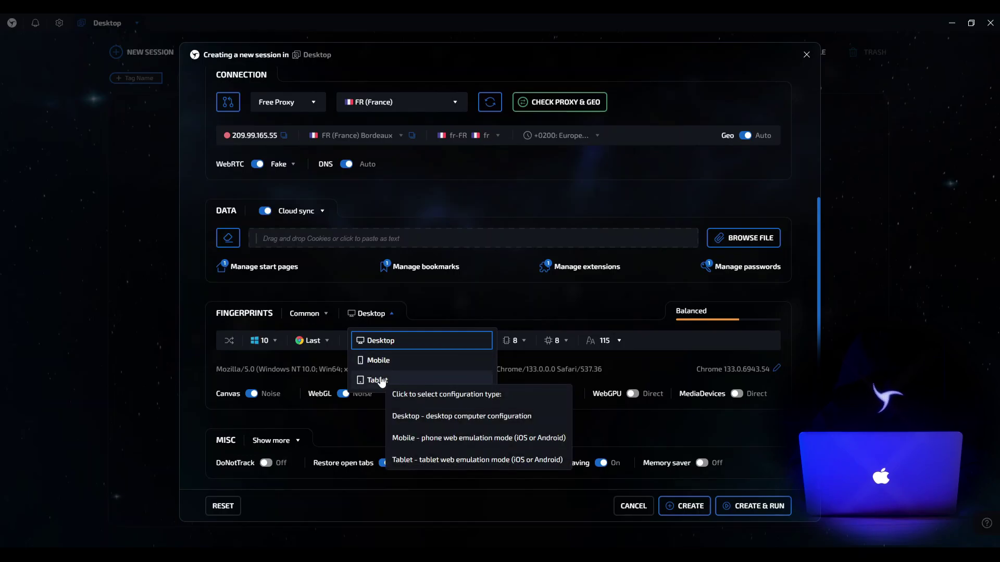
click(379, 361)
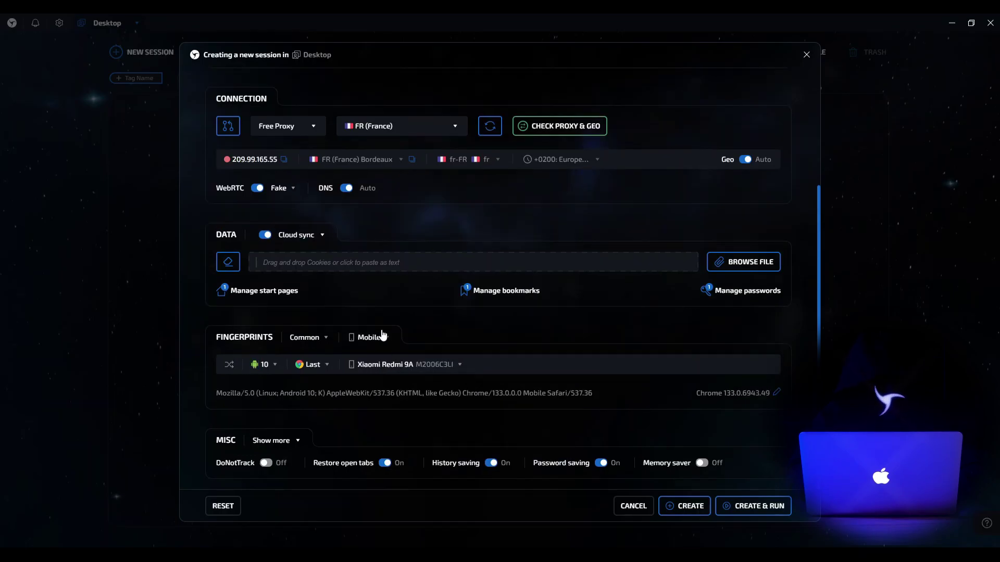
click(383, 338)
click(380, 403)
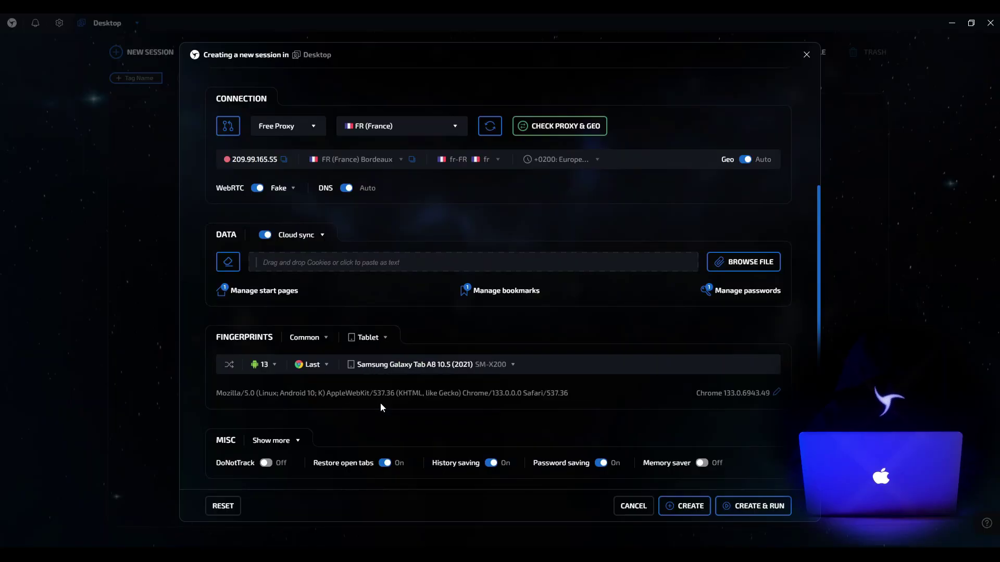
click(366, 338)
click(378, 364)
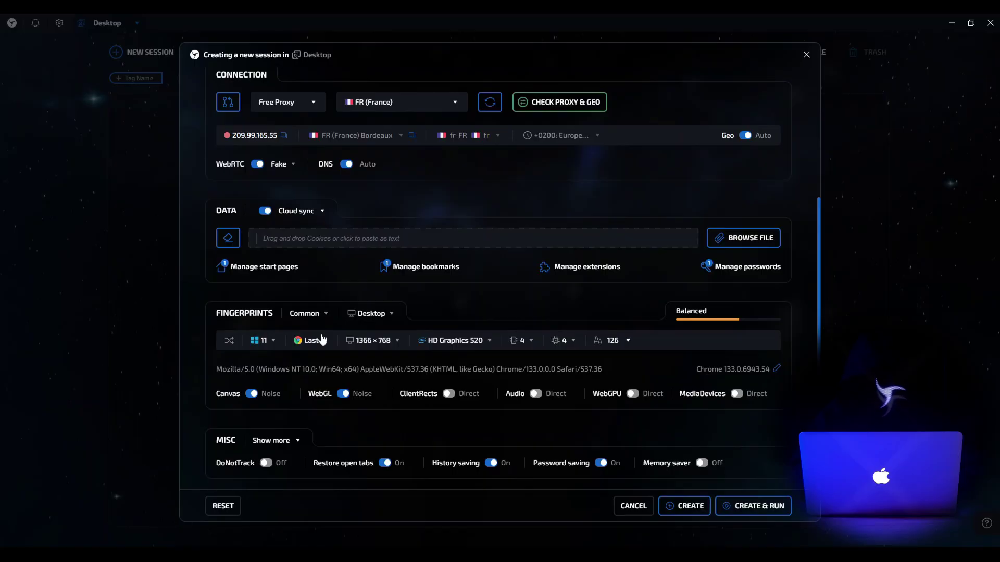
click(315, 319)
click(323, 384)
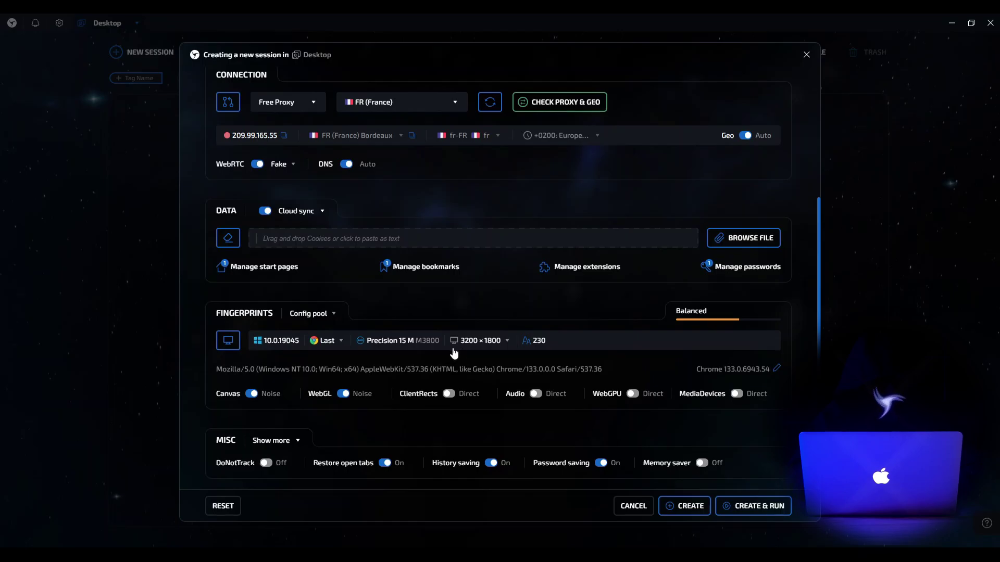
Step: Expand the Misc options and turn DoNotTrack on, keeping History saving enabled
click(288, 441)
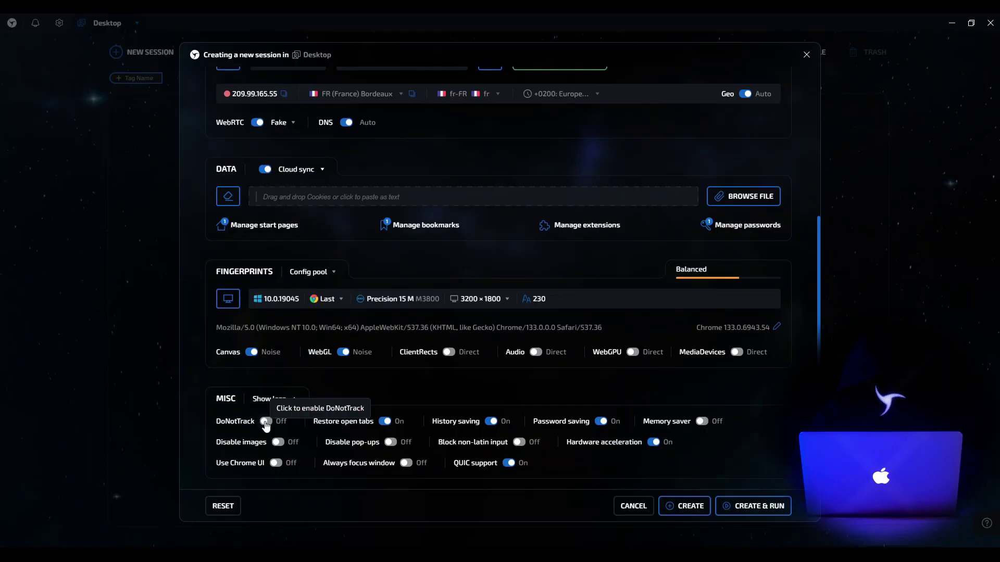
click(266, 422)
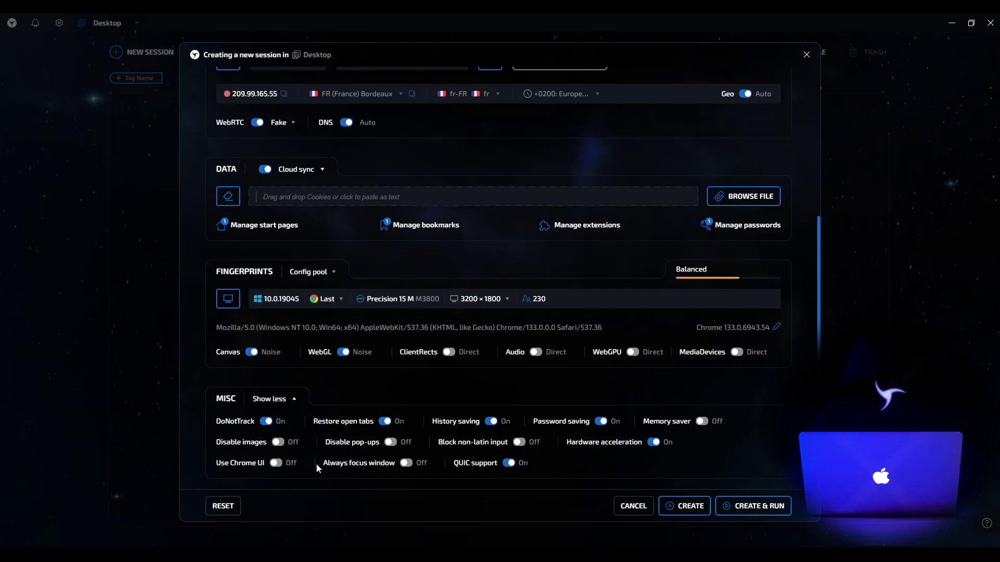
click(493, 423)
click(491, 421)
Step: Create the session and edit its Desktop list name to read 'Test Session 1'
scroll(546, 462, up, 5)
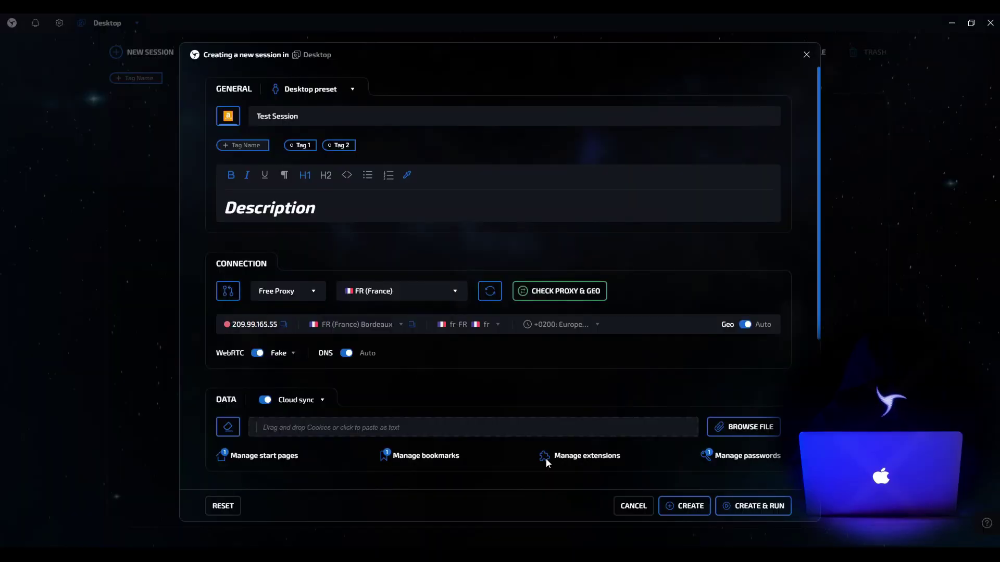
scroll(489, 365, down, 5)
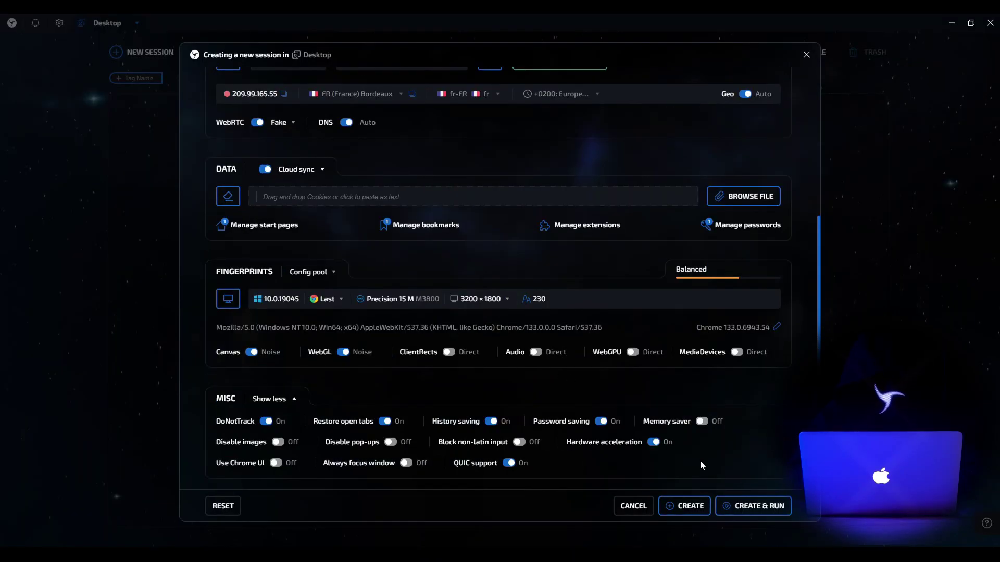
click(687, 506)
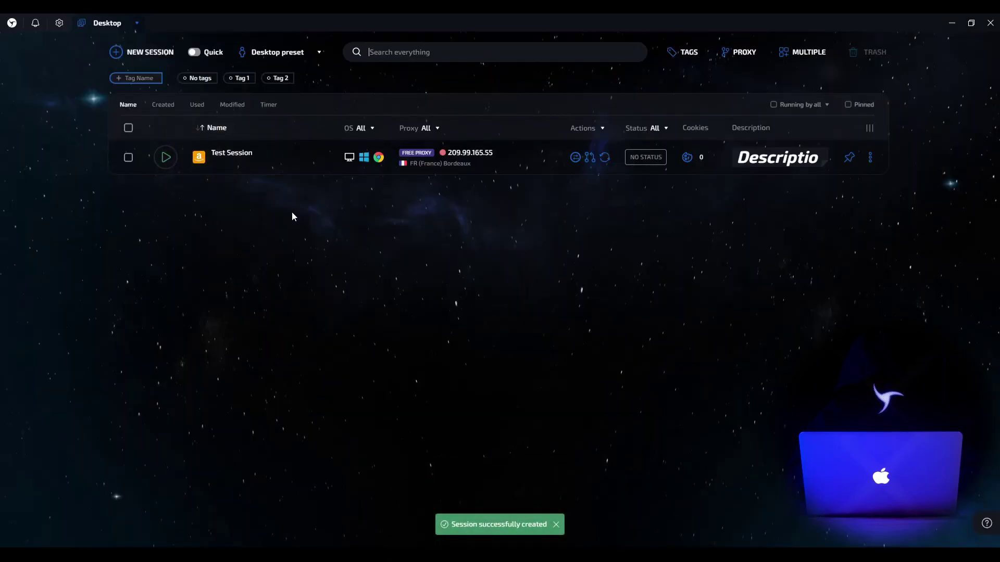
key(ctrl+a)
click(256, 157)
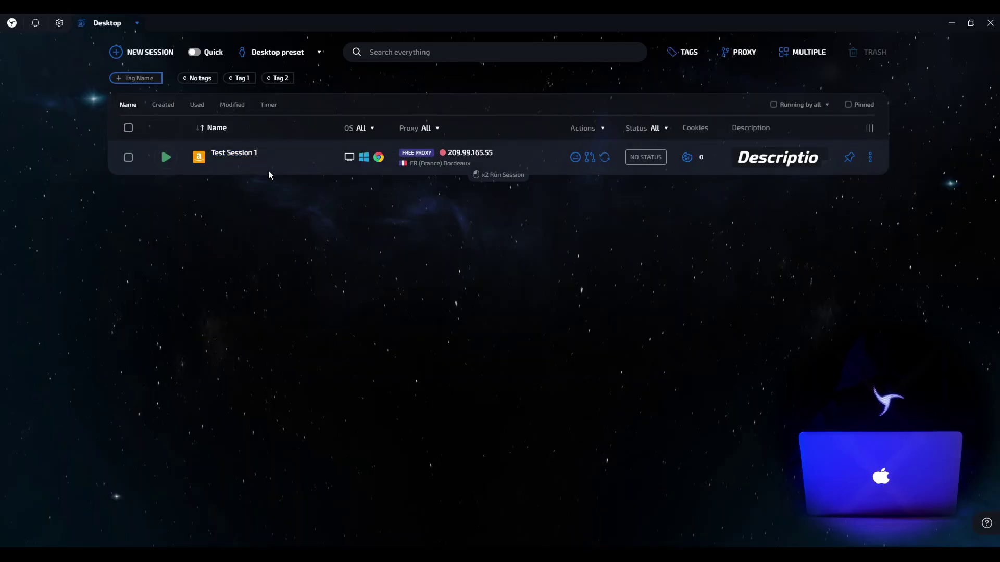
key(Return)
Step: Change Test Session's proxy to a free US proxy, 38.154.191.136 in Piscataway, NJ
click(459, 154)
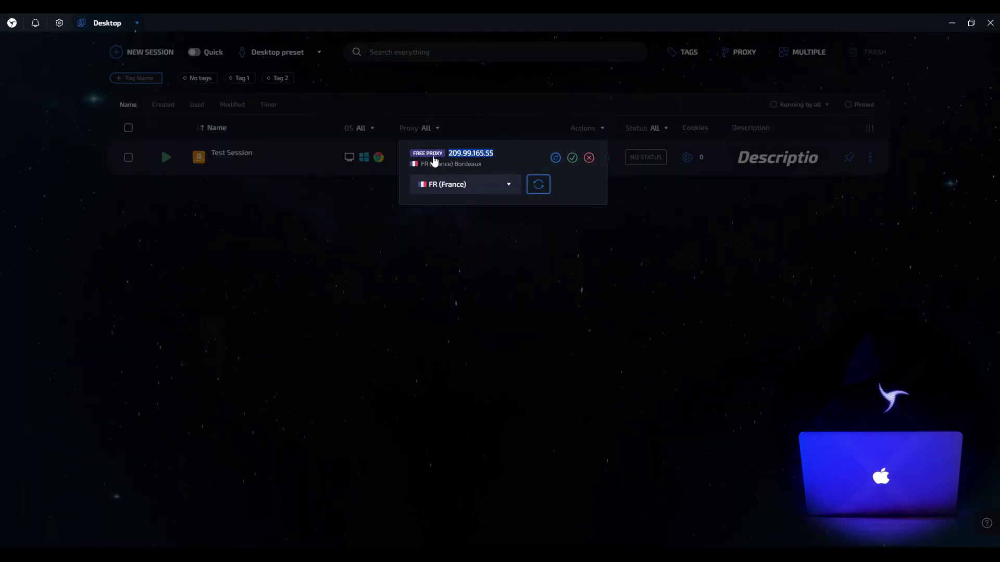
click(433, 158)
click(452, 213)
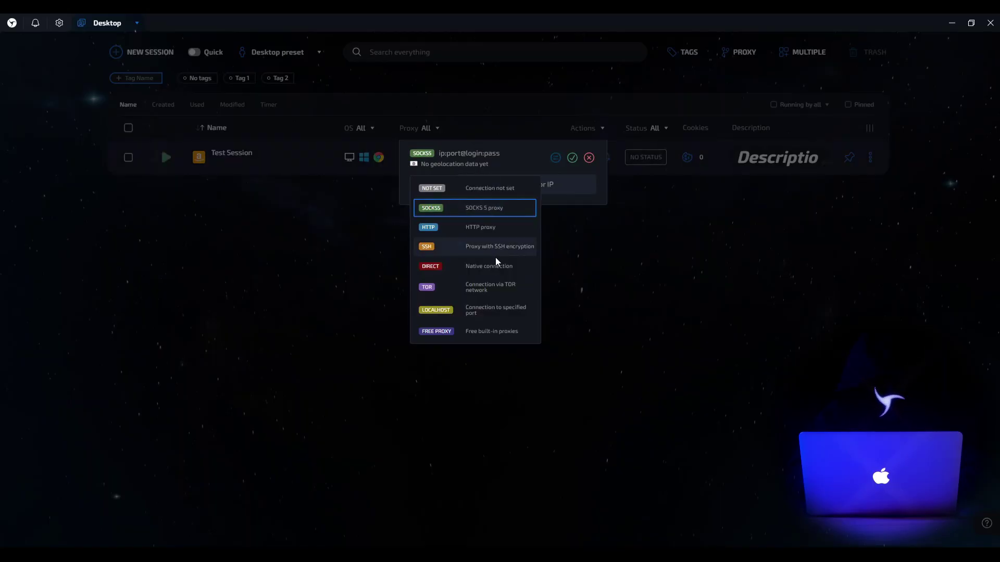
click(476, 339)
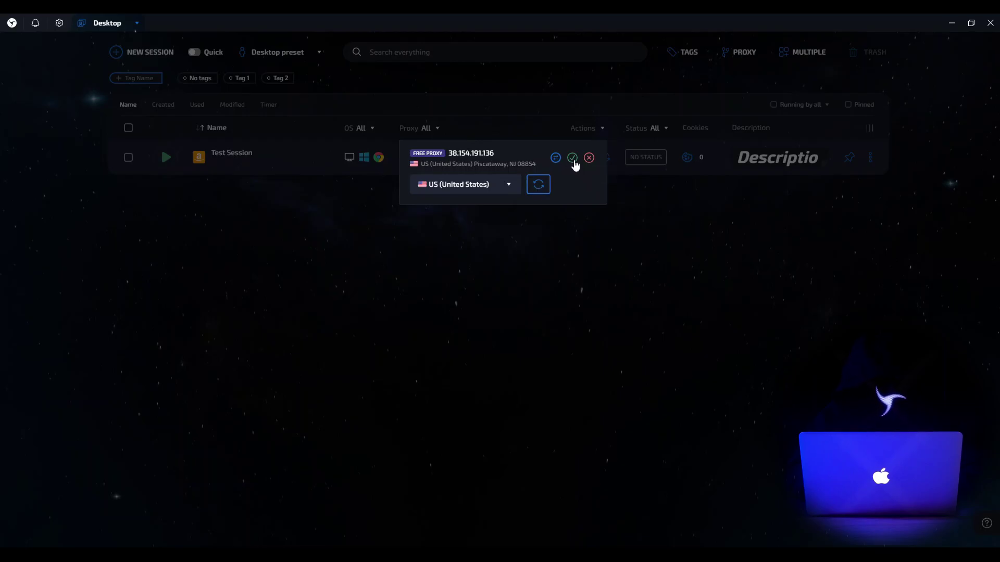
key(Return)
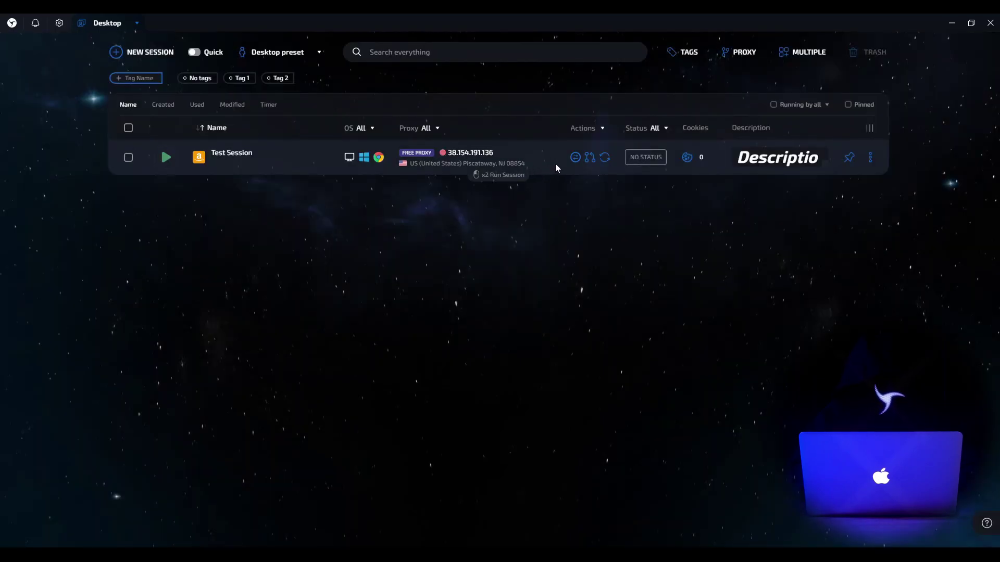
Step: Get a new proxy IP (45.43.184.16, Madrid) for Test Session and validate its connection
click(589, 159)
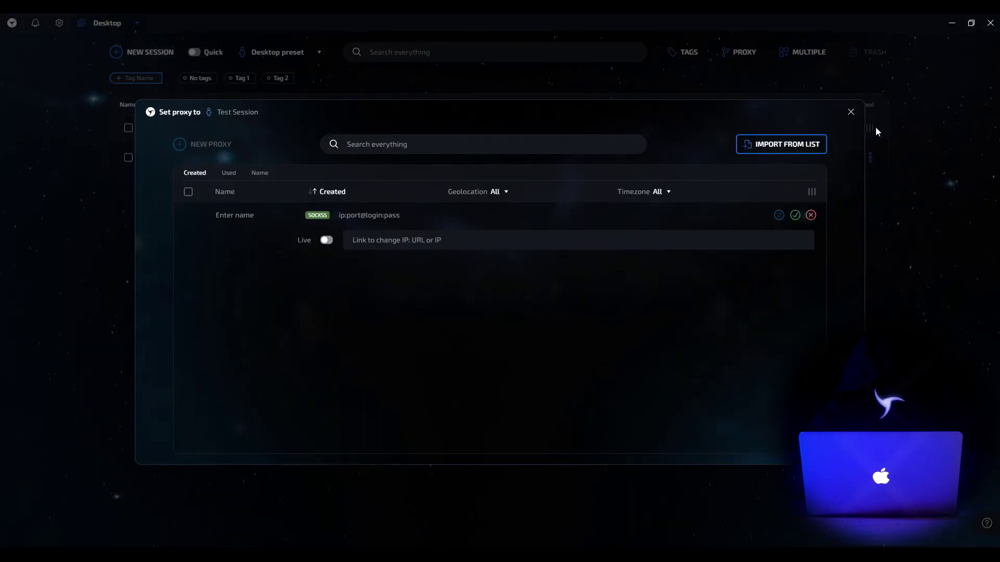
click(850, 113)
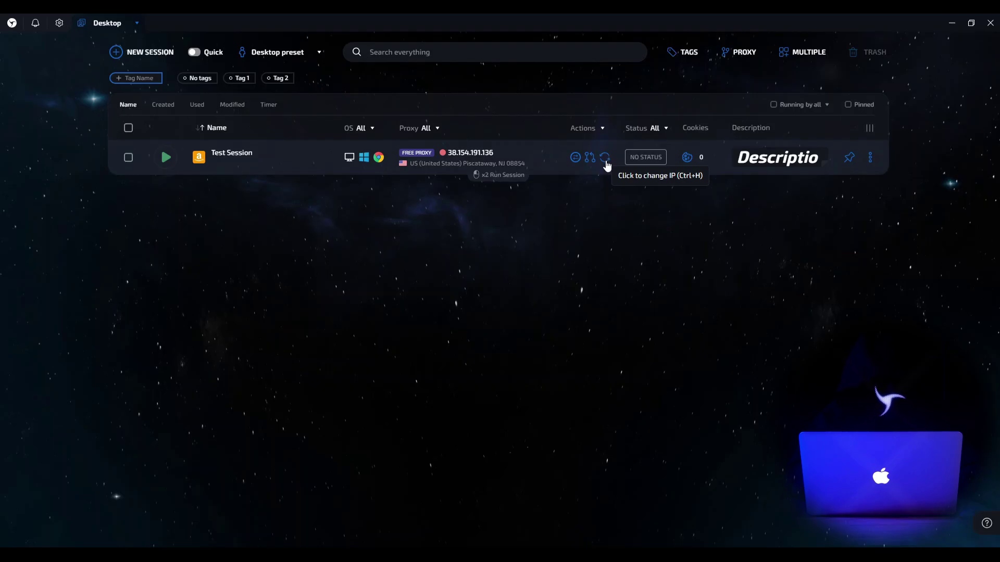
click(605, 159)
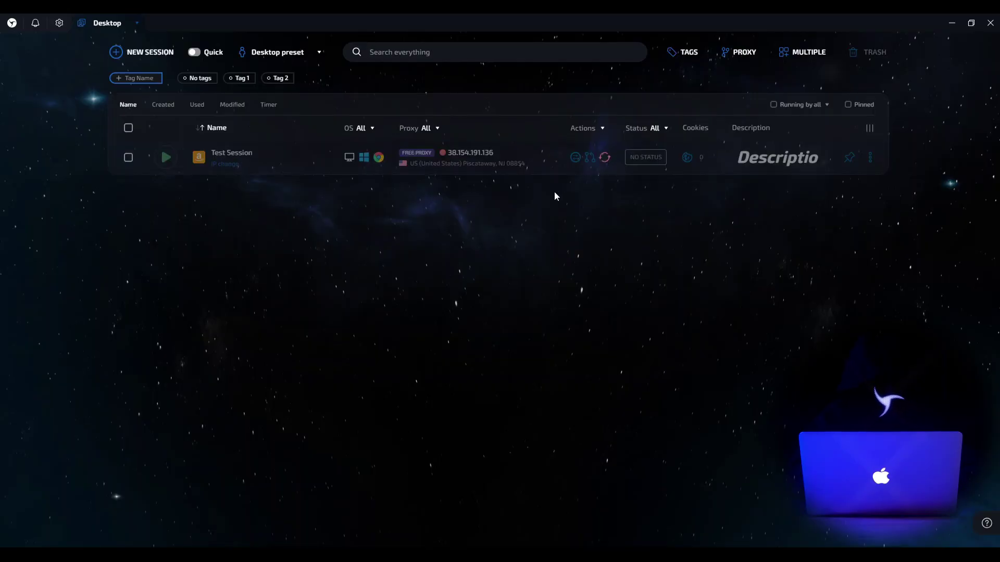
click(576, 157)
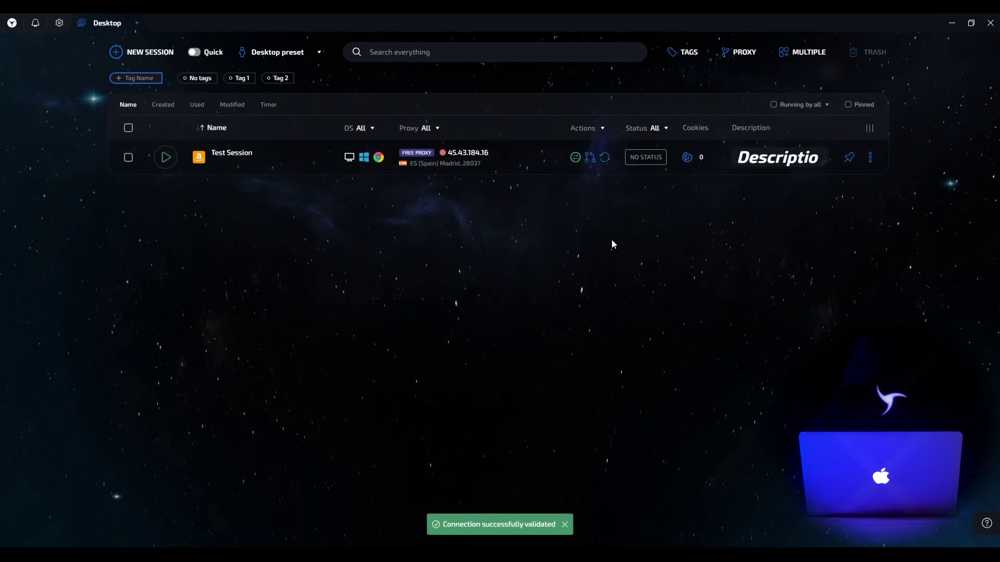
Step: Create a yellow custom status named 'Amazon New' for Test Session
click(648, 159)
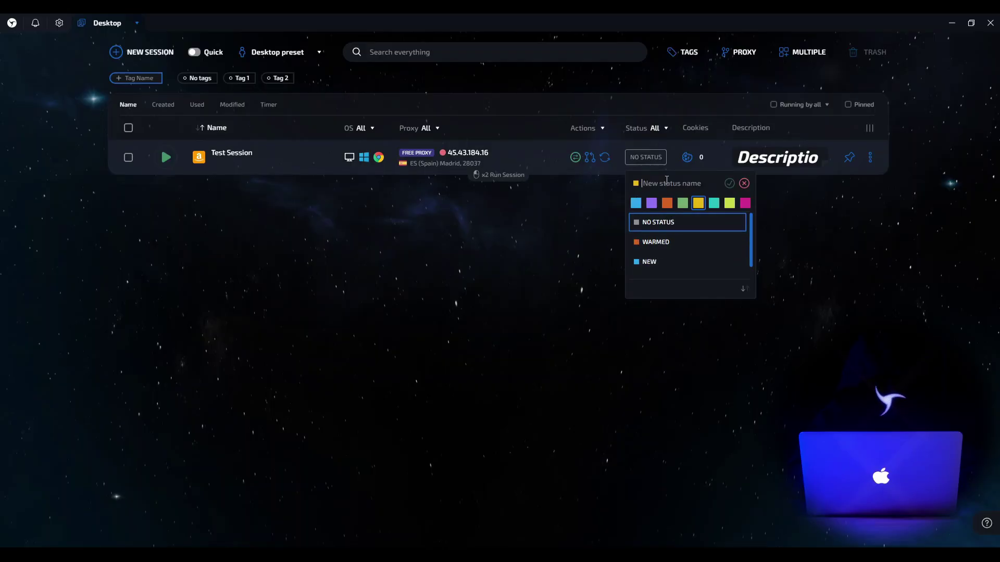
text(Amazon New)
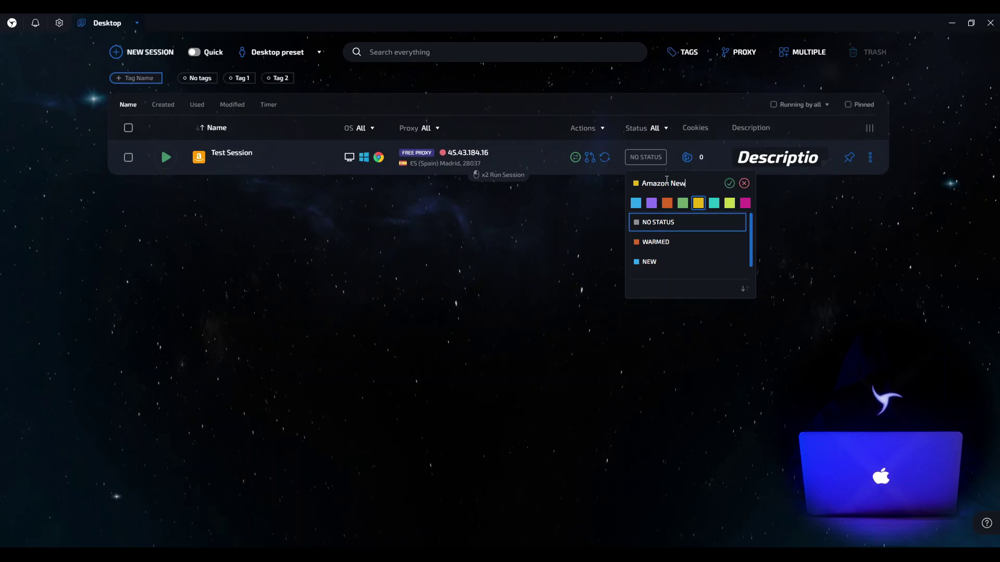
click(728, 183)
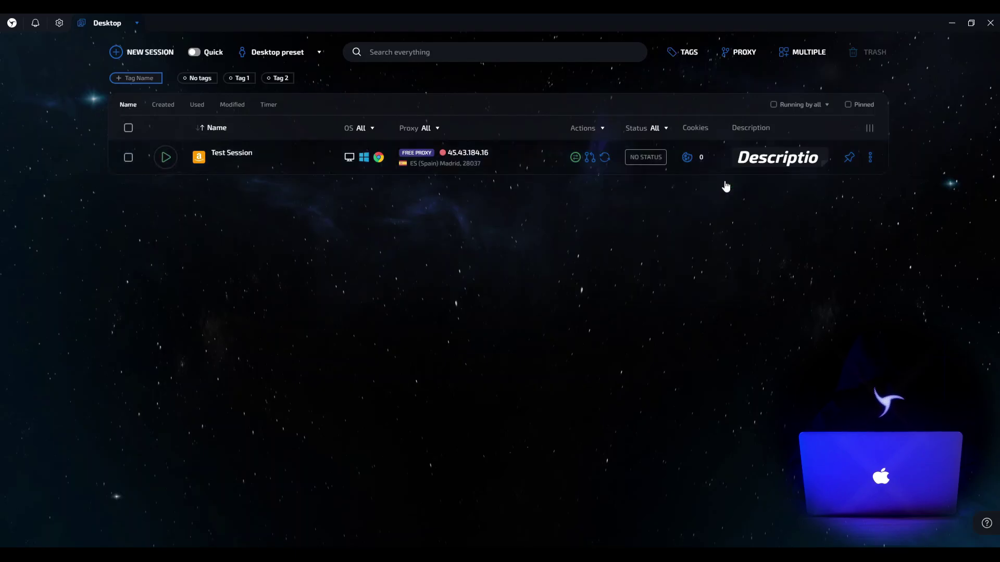